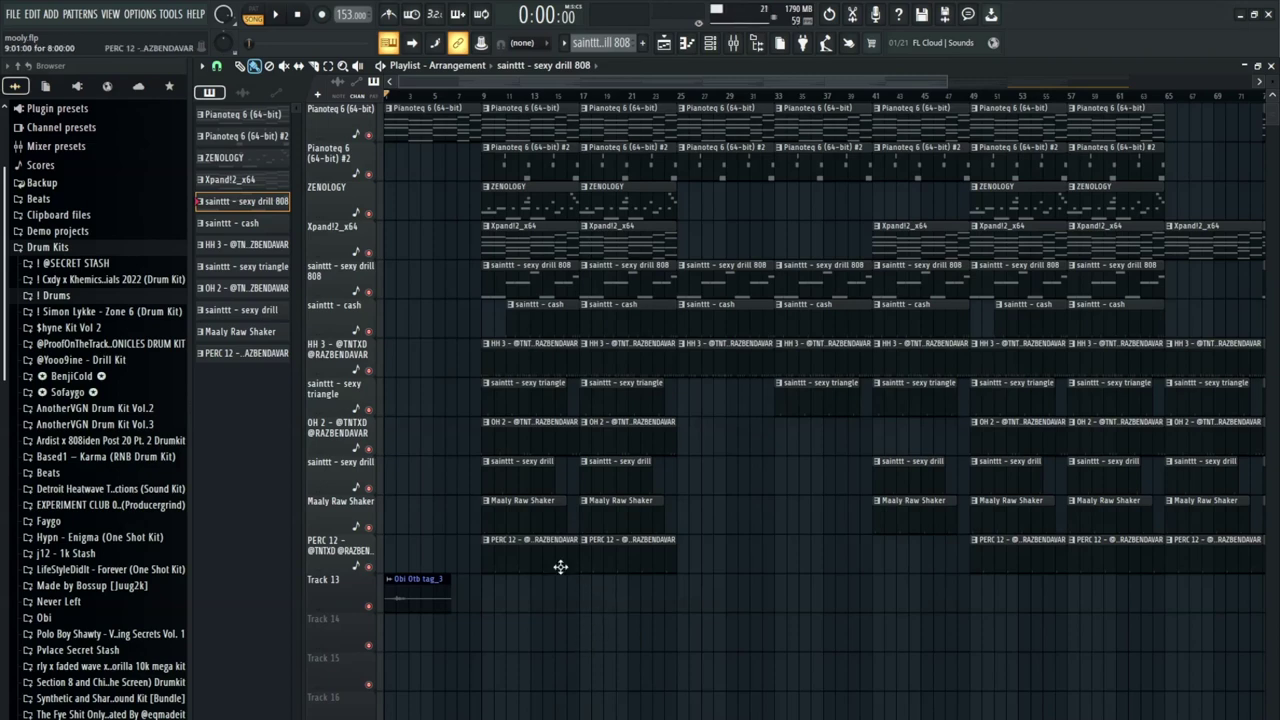
# - Play the drill arrangement and close the Pianoteq plugin window while it plays
pyautogui.press('space')
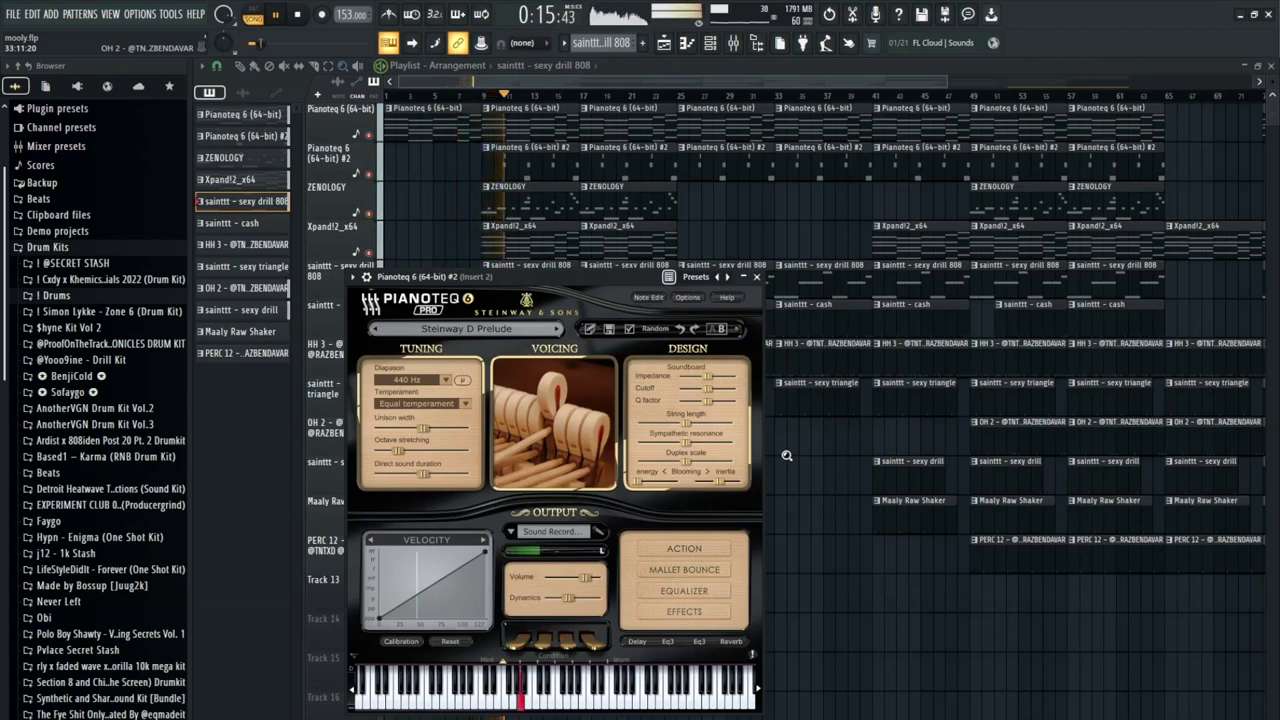
pyautogui.click(786, 455)
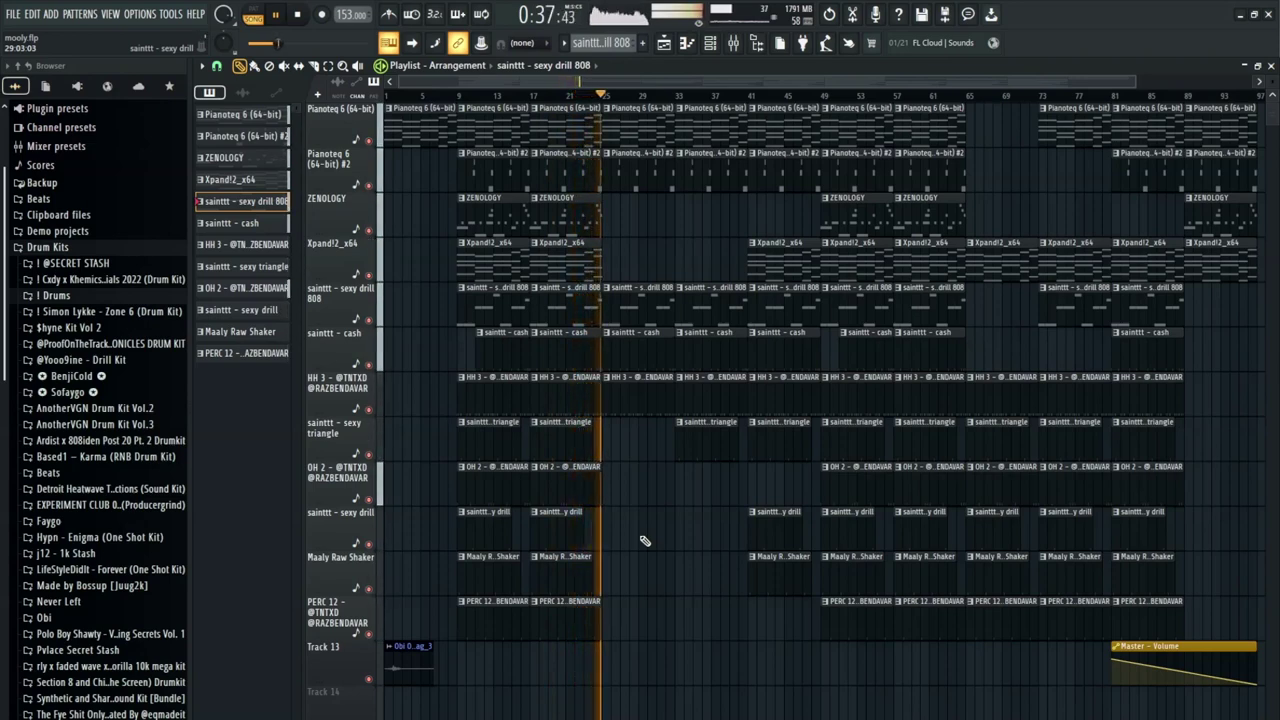
# - Stop playback and open the Pianoteq 6 piano pattern's notes in the piano roll
pyautogui.press('space')
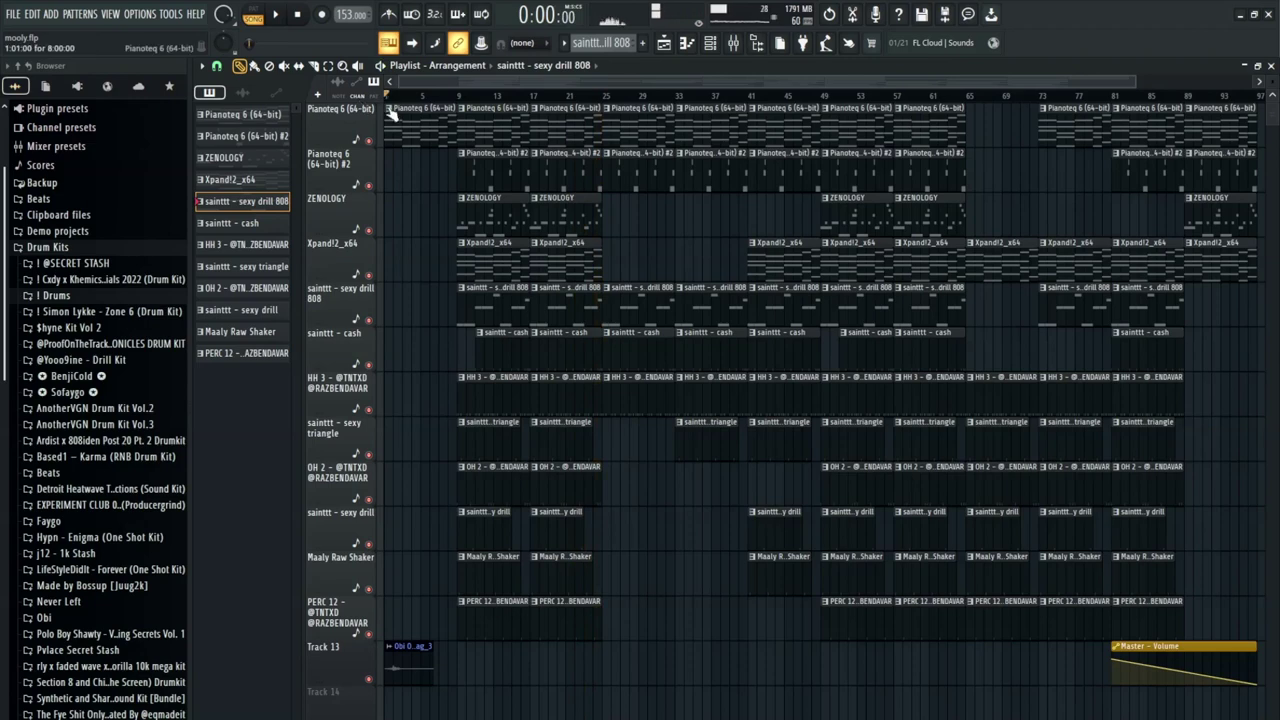
pyautogui.doubleClick(460, 190)
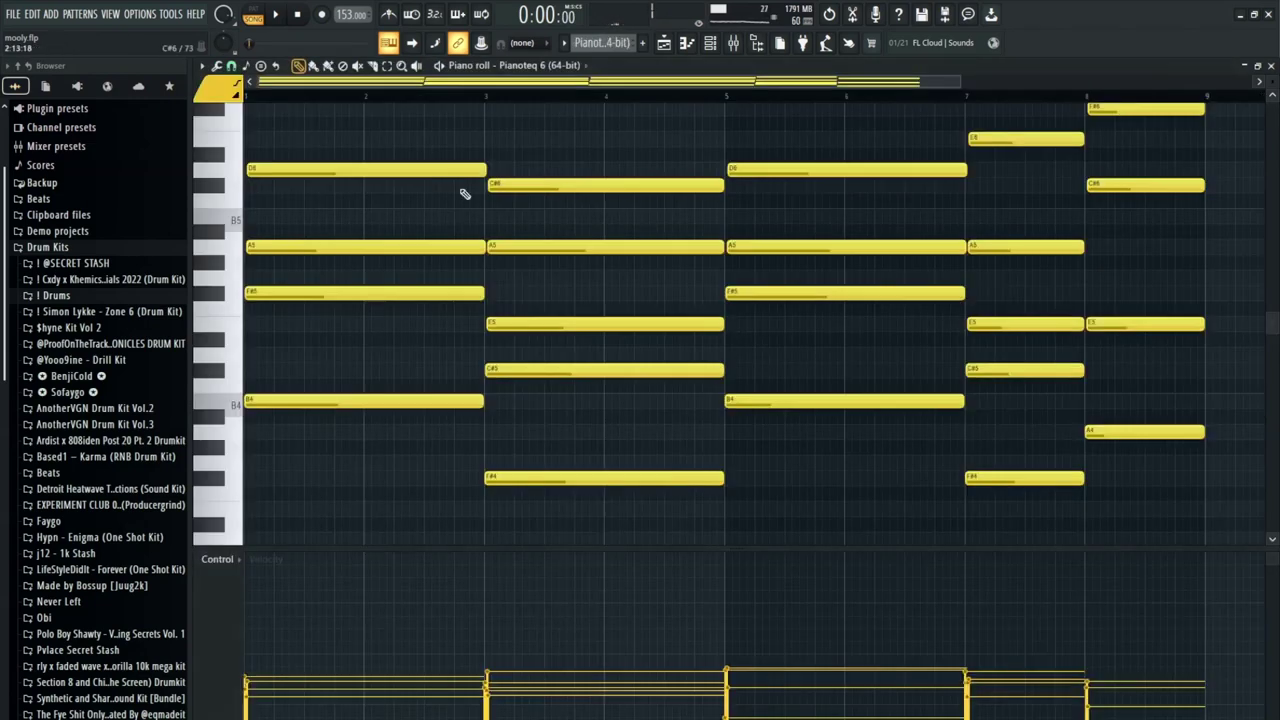
pyautogui.keyDown('ctrl'); pyautogui.scroll(-3, 586, 123); pyautogui.keyUp('ctrl')
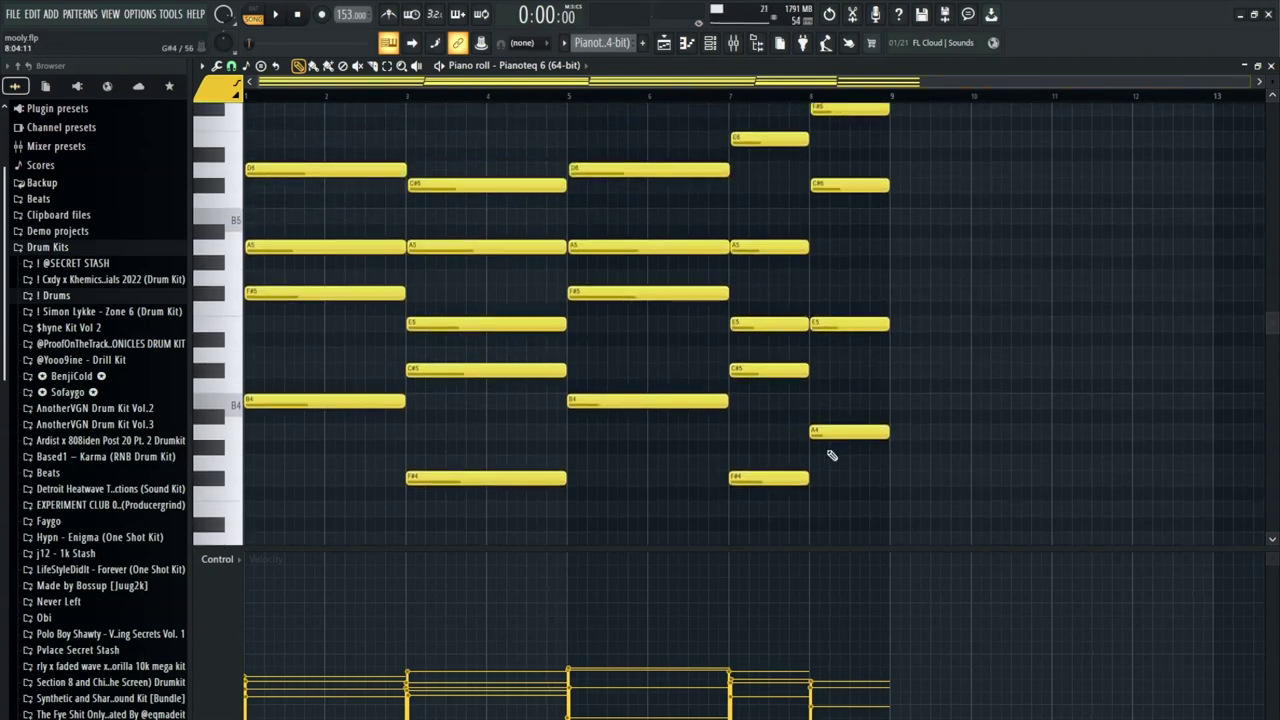
pyautogui.scroll(2, 831, 455)
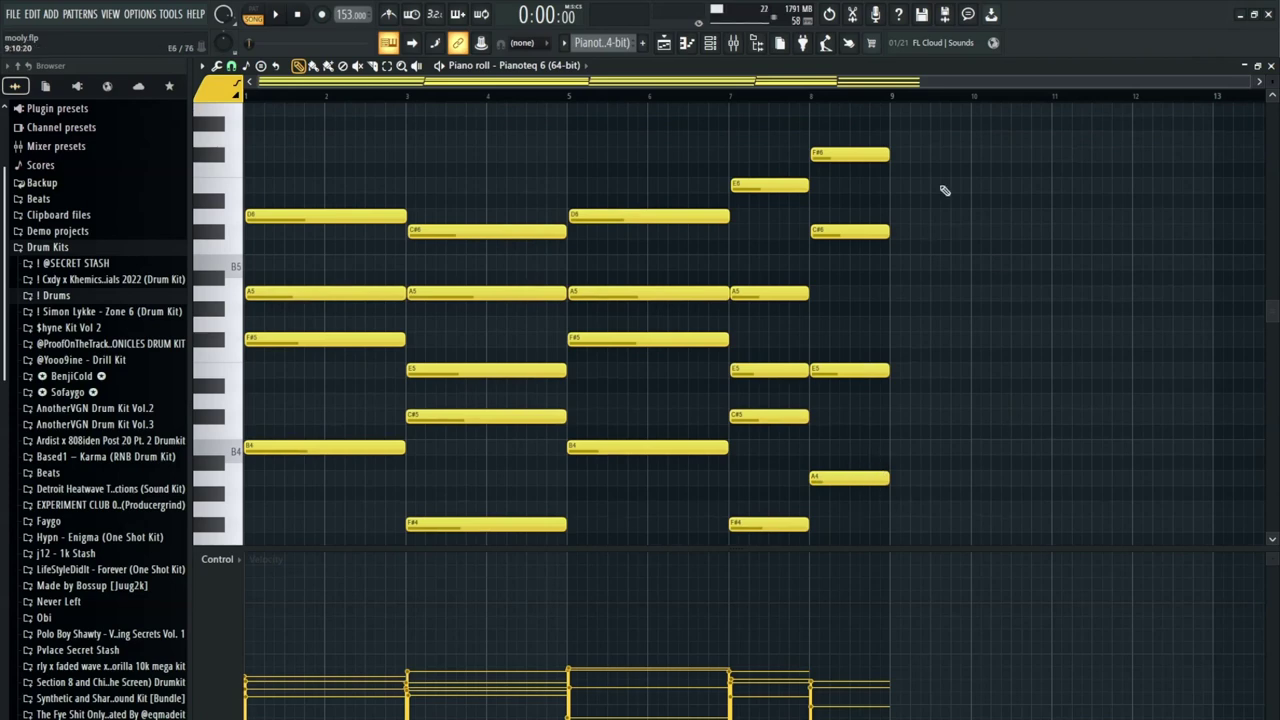
# - Drop the bar 8 F#6 and C#6 notes an octave, keeping F#5 in place
pyautogui.keyDown('ctrl'); pyautogui.moveTo(872, 138); pyautogui.dragTo(866, 283); pyautogui.keyUp('ctrl')
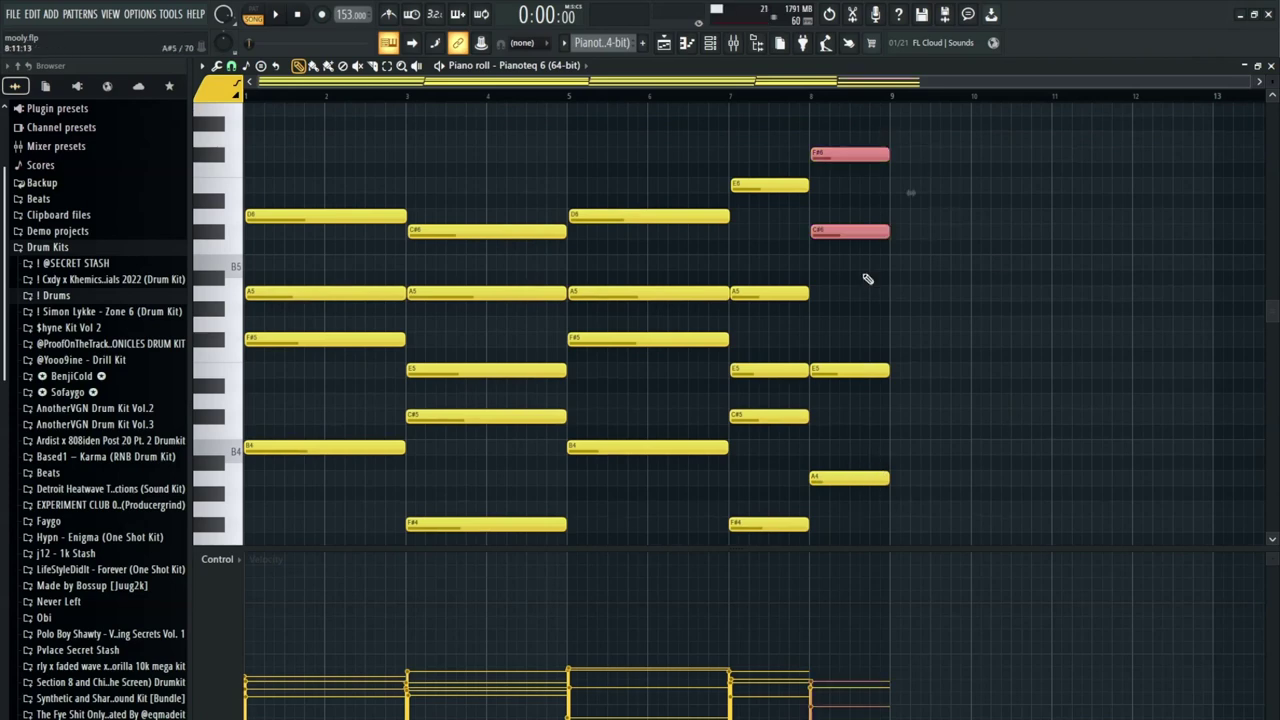
pyautogui.hotkey('ctrl', 'Down')
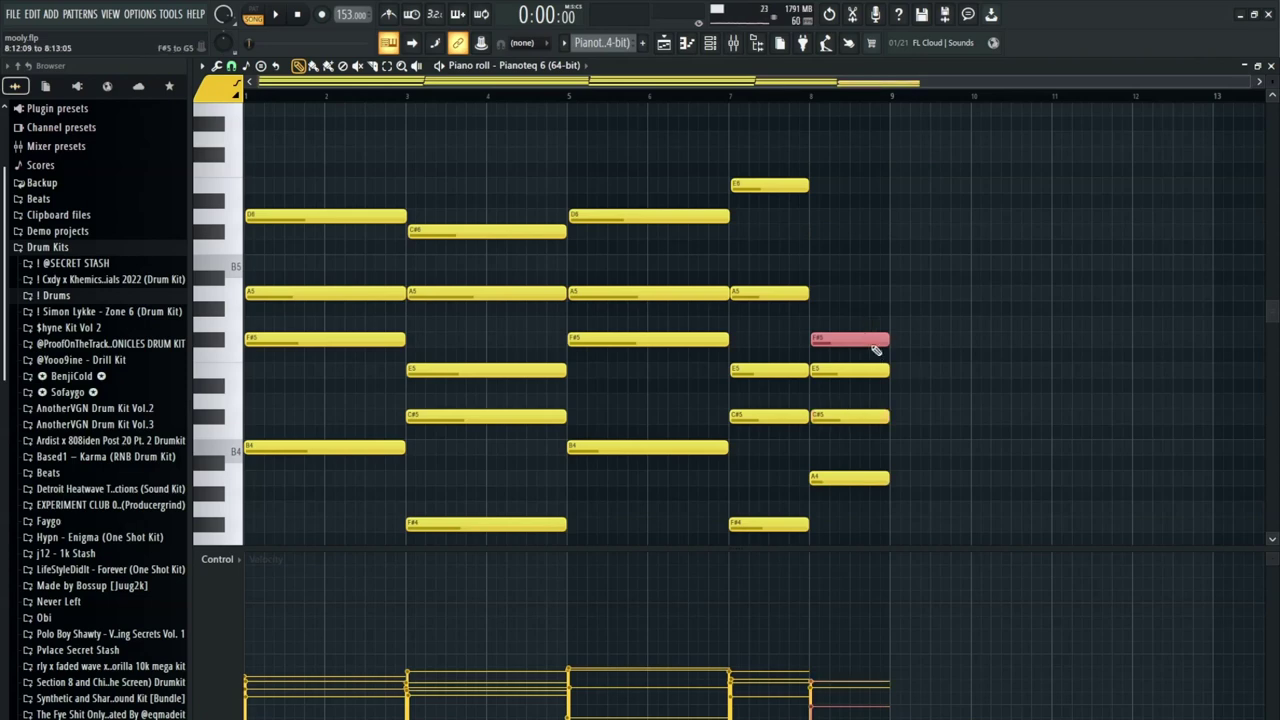
pyautogui.scroll(-2, 875, 335)
pyautogui.hotkey('ctrl', 'Down')
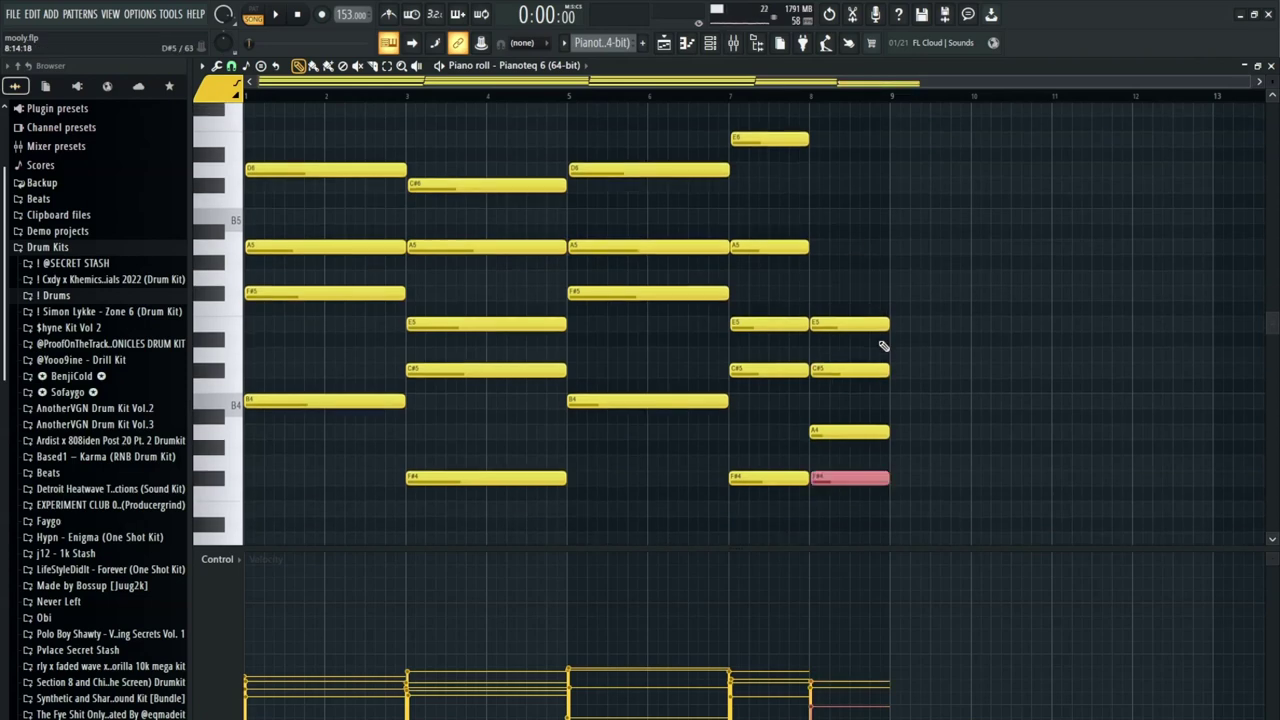
pyautogui.keyDown('ctrl'); pyautogui.keyDown('shift'); pyautogui.moveTo(853, 391); pyautogui.dragTo(858, 180); pyautogui.keyUp('shift'); pyautogui.keyUp('ctrl')
pyautogui.scroll(-2, 860, 300)
pyautogui.click(862, 245)
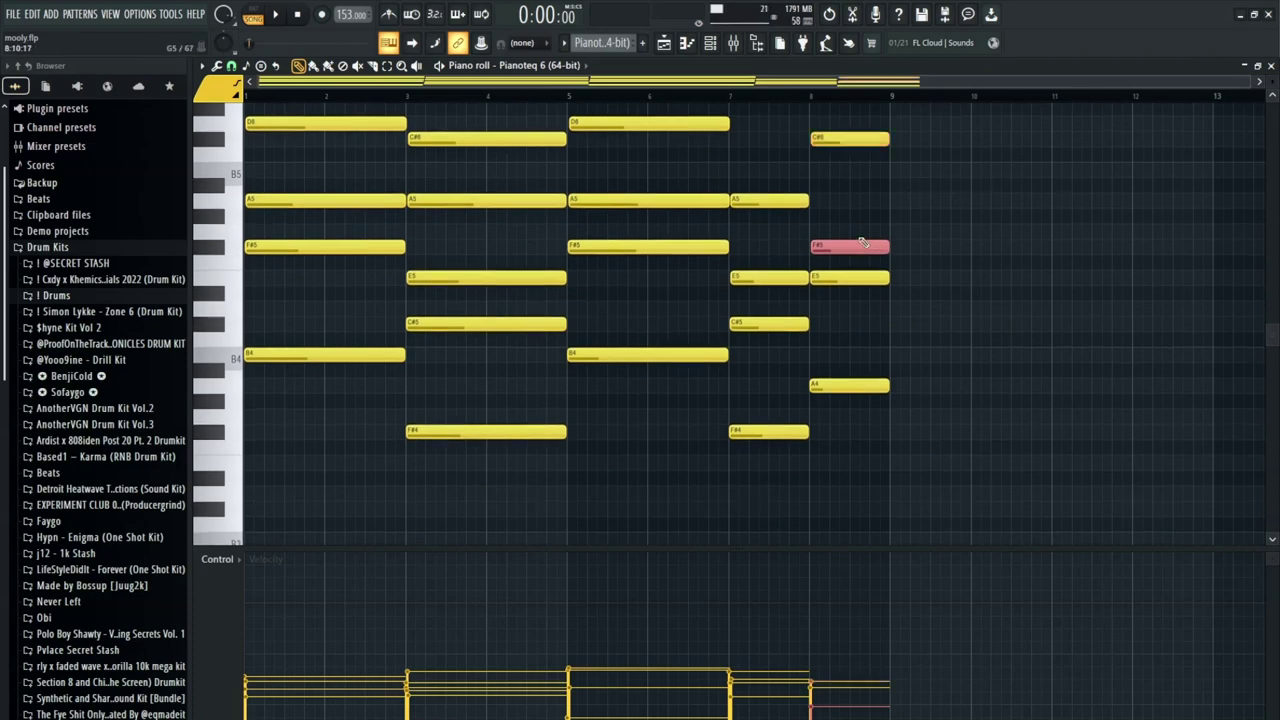
pyautogui.hotkey('ctrl', 'Up')
pyautogui.scroll(3, 862, 243)
pyautogui.scroll(2, 800, 200)
# - Try the bar 7 E6 and A5 notes an octave lower, then restore them
pyautogui.moveTo(744, 165); pyautogui.dragTo(761, 313)
pyautogui.scroll(-1, 812, 321)
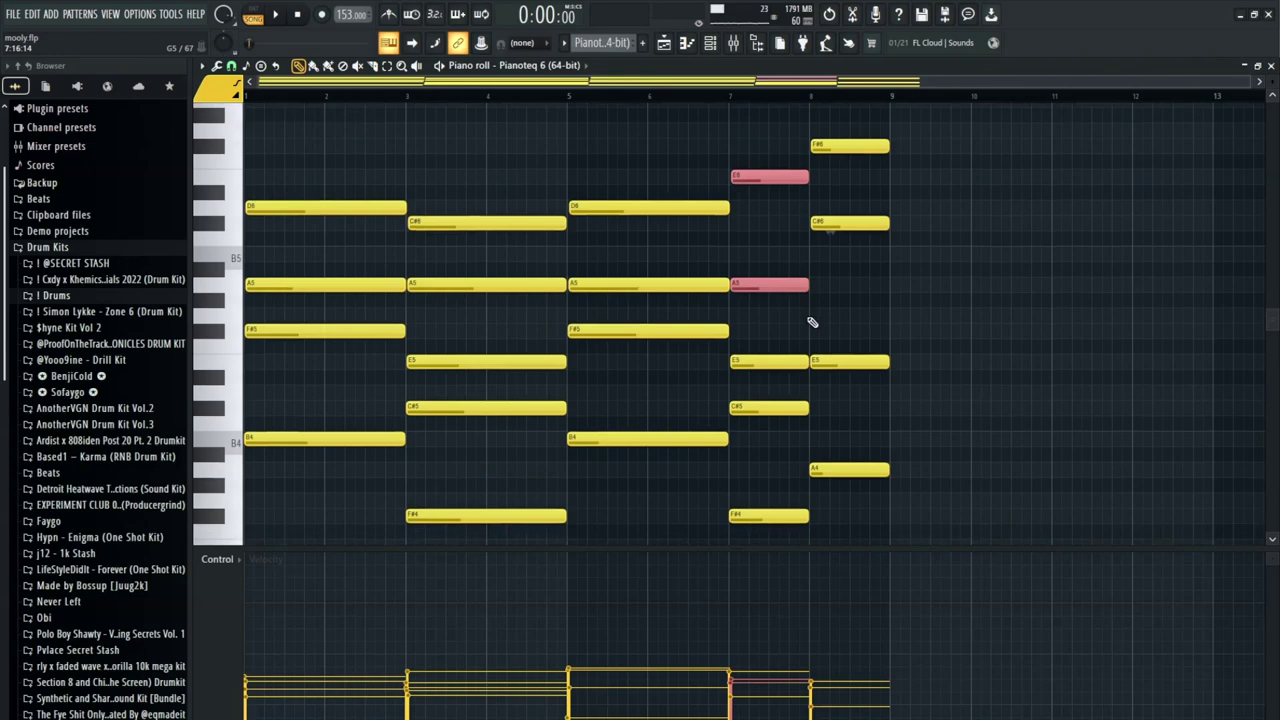
pyautogui.scroll(-1, 812, 321)
pyautogui.hotkey('ctrl', 'Down')
pyautogui.hotkey('ctrl', 'Up')
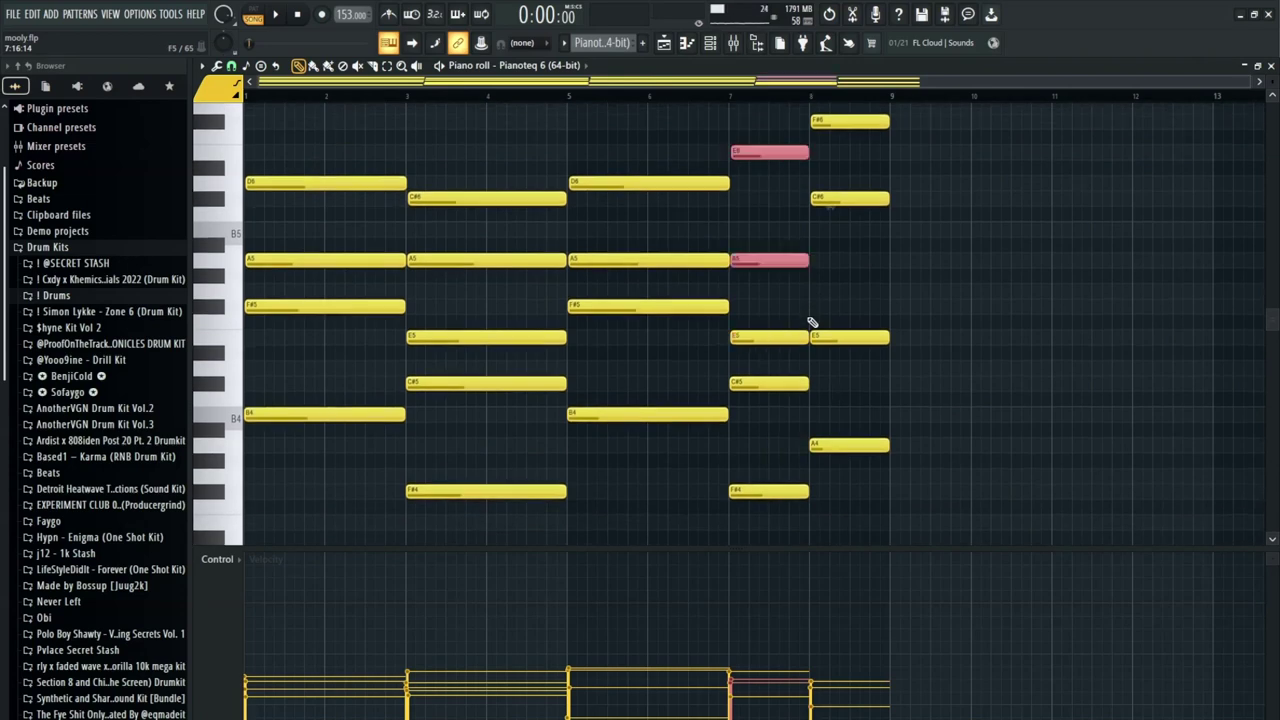
pyautogui.hotkey('ctrl', 'Down')
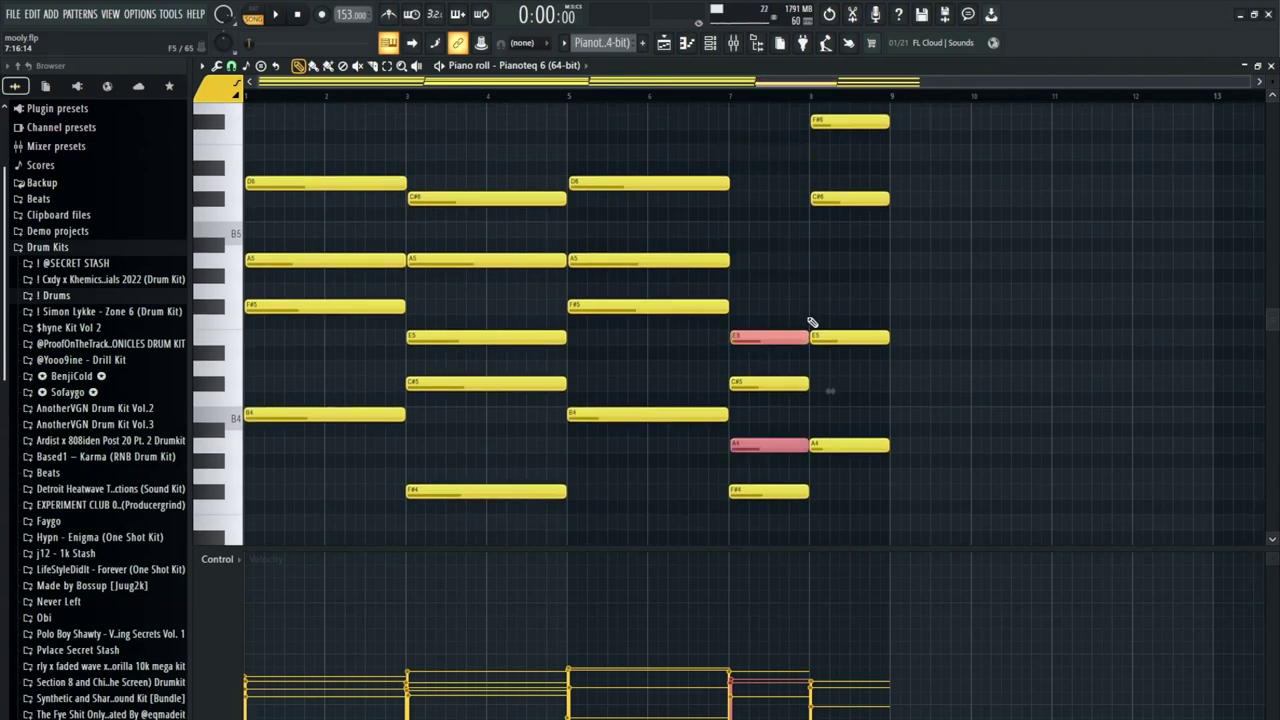
pyautogui.hotkey('ctrl', 'Up')
pyautogui.click(766, 334)
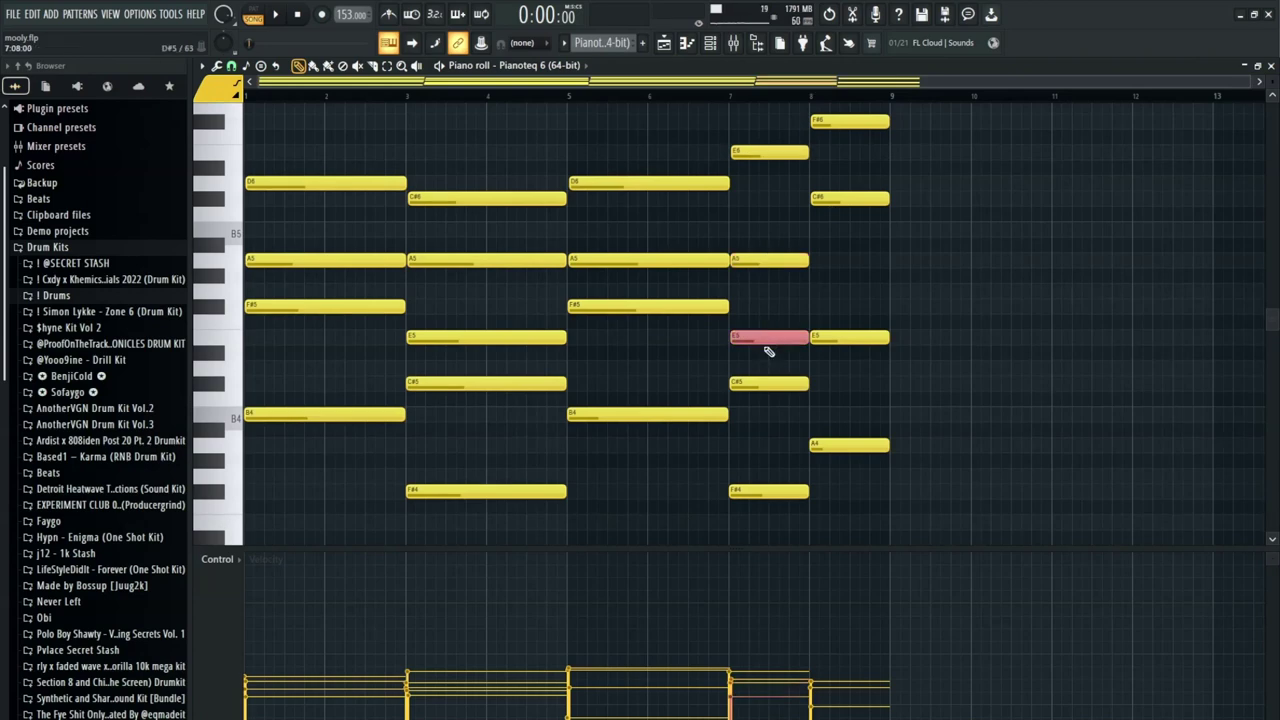
# - Test octave shifts on the opening chords' top notes and A5, then show Pianoteq 6 #2
pyautogui.moveTo(652, 210); pyautogui.dragTo(398, 218)
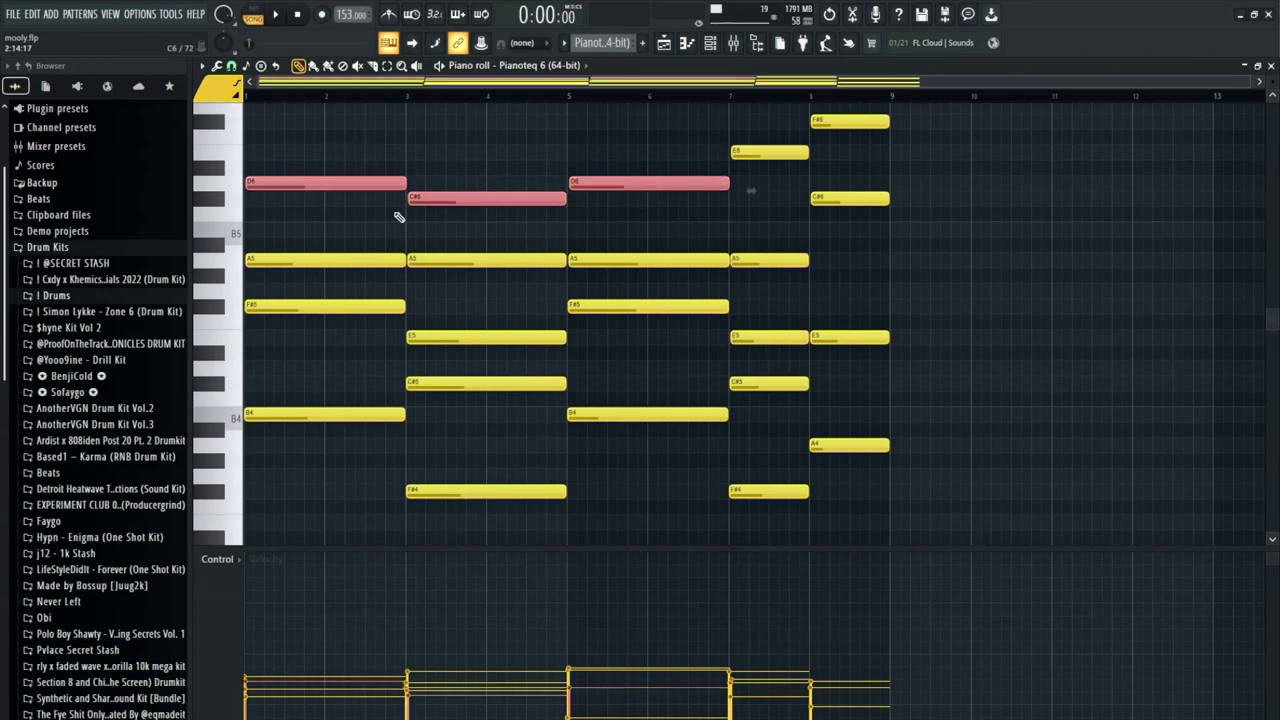
pyautogui.hotkey('ctrl', 'Down')
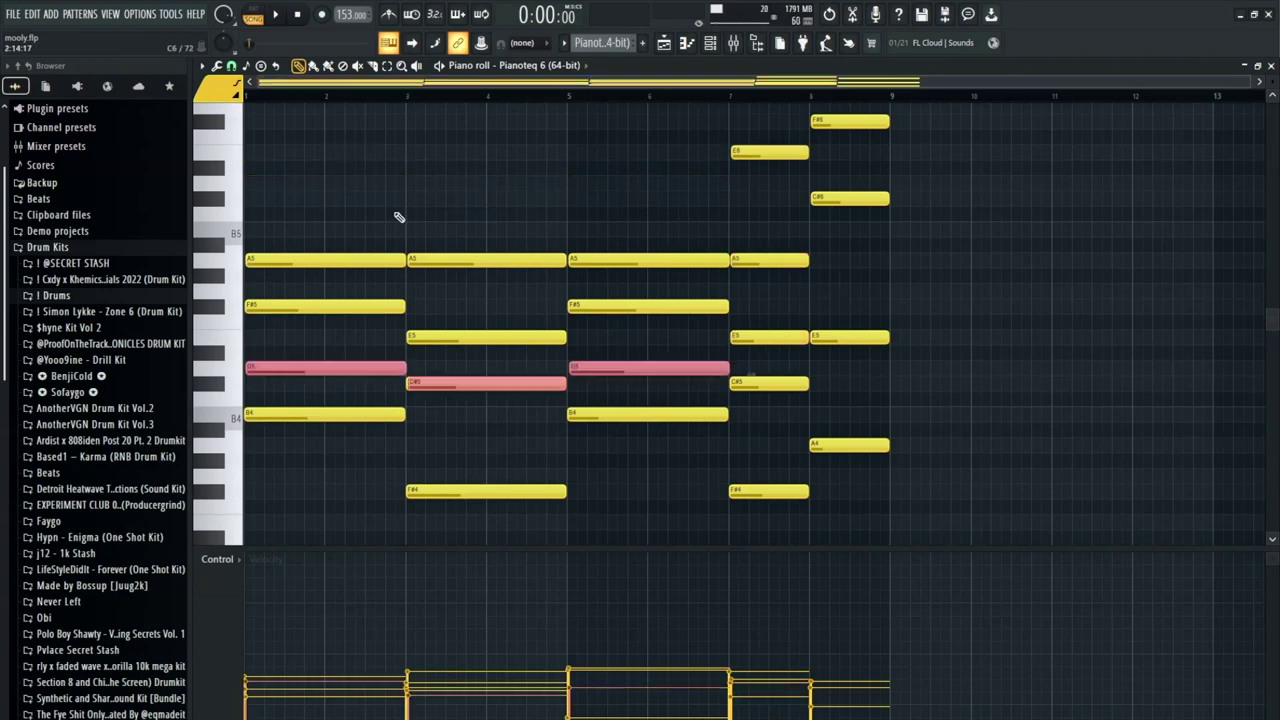
pyautogui.hotkey('ctrl', 'Up')
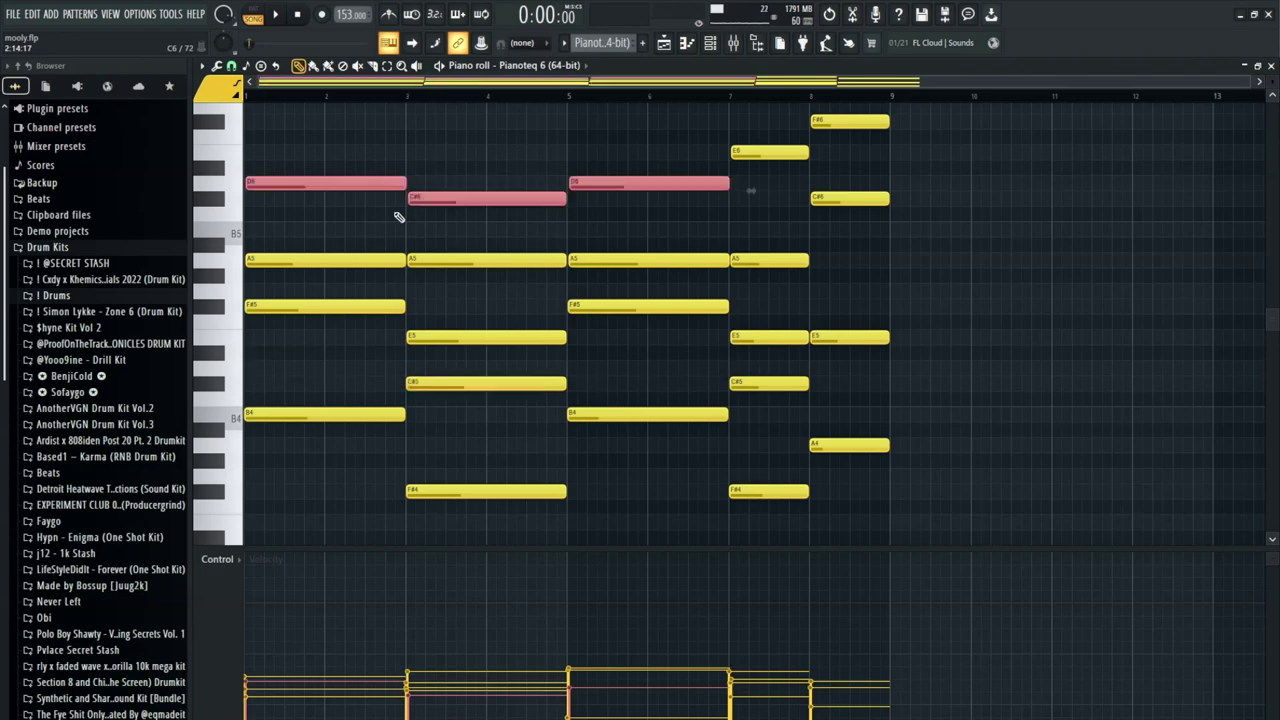
pyautogui.moveTo(470, 234); pyautogui.dragTo(428, 190)
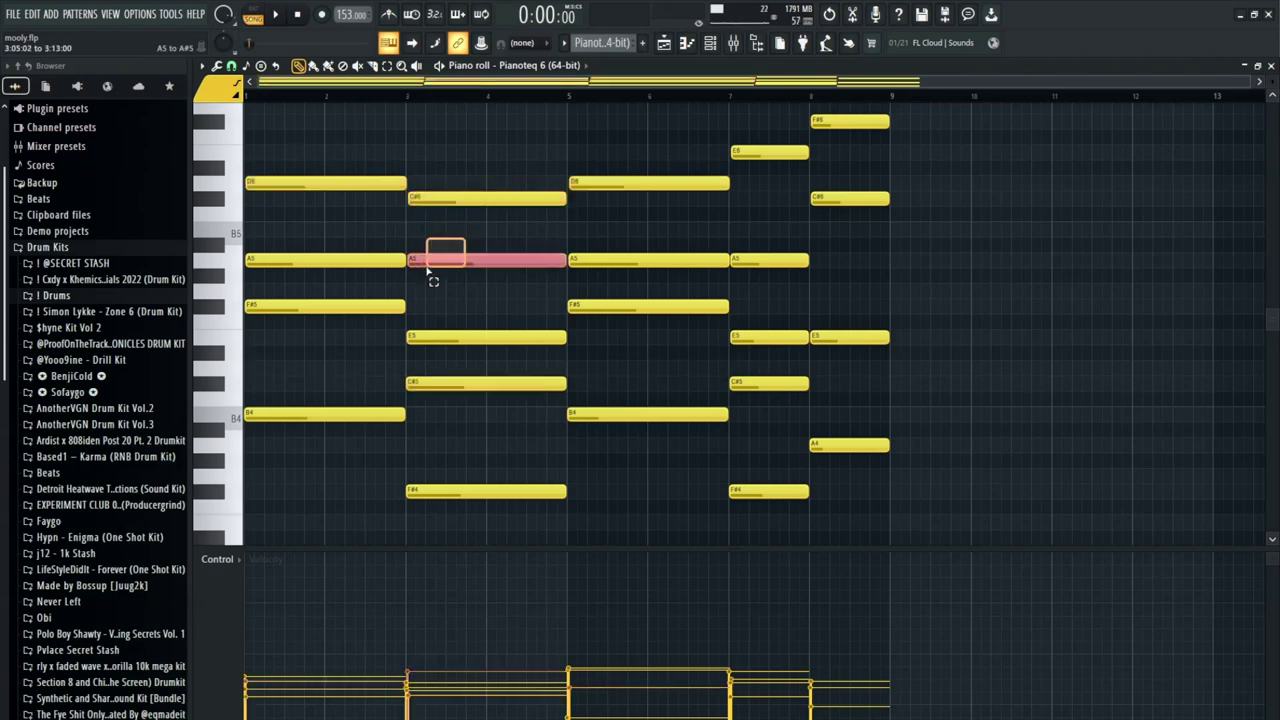
pyautogui.click(448, 386)
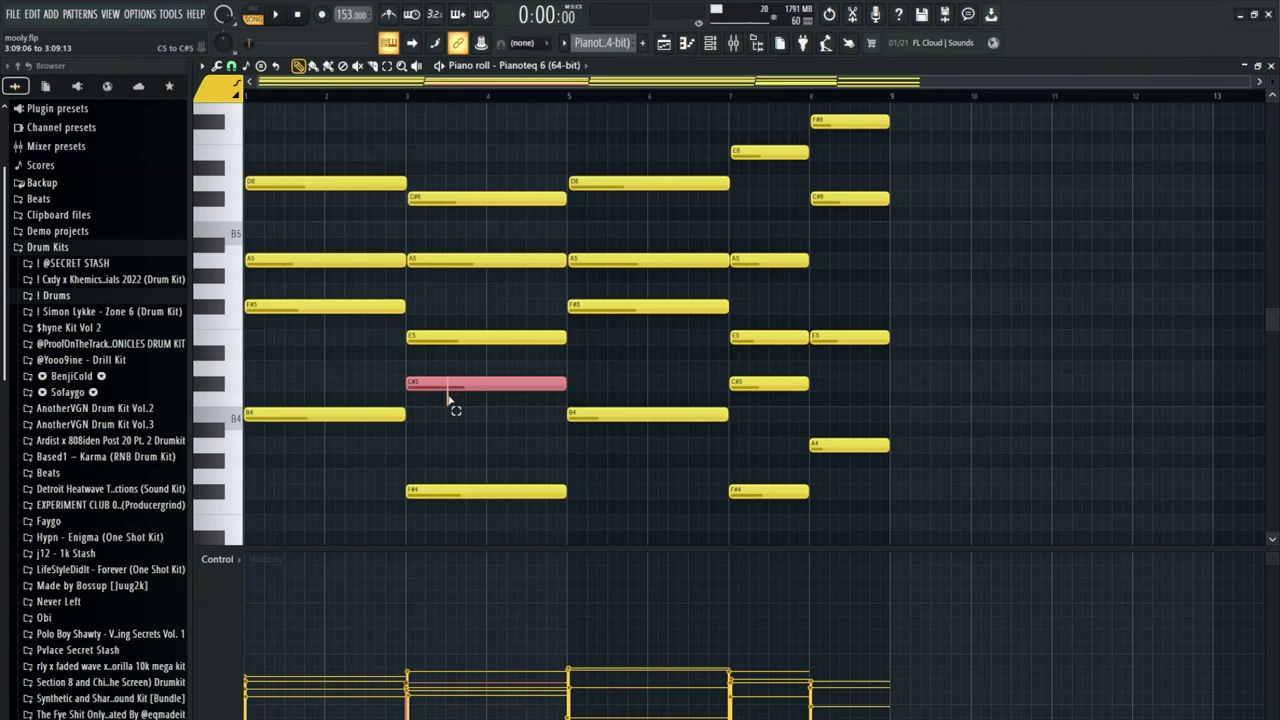
pyautogui.click(480, 263)
pyautogui.hotkey('ctrl', 'Down')
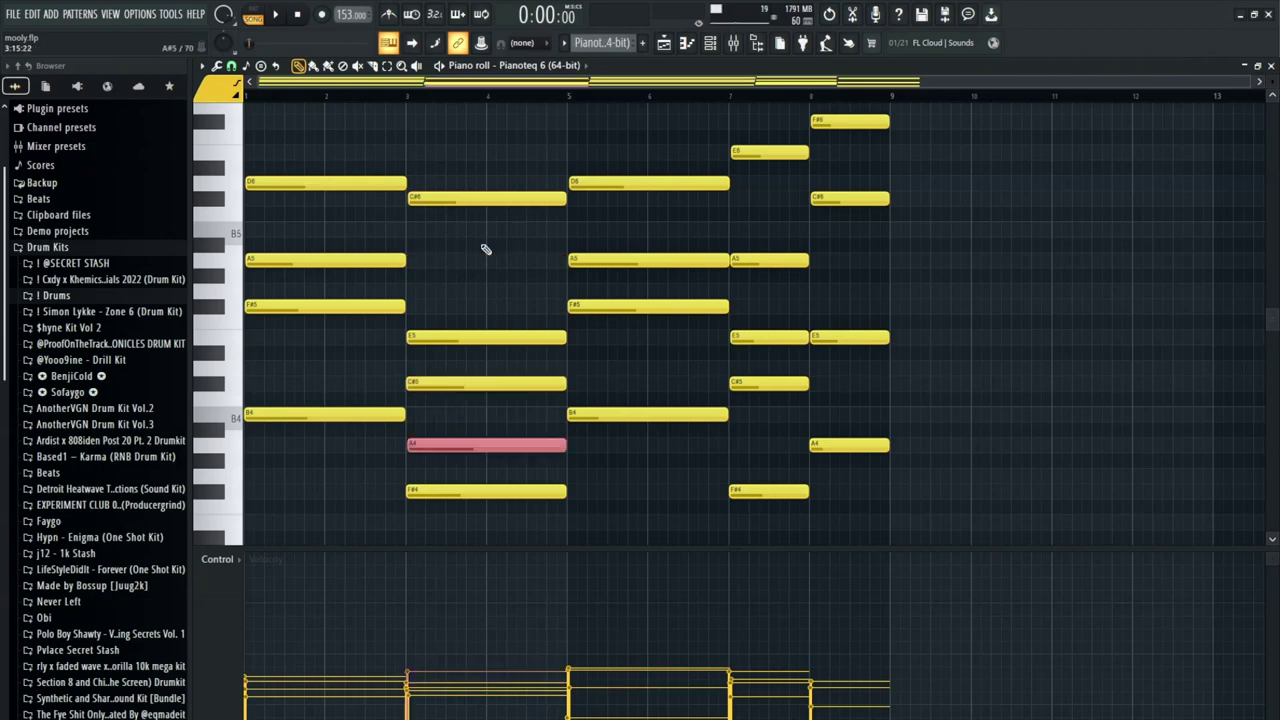
pyautogui.moveTo(452, 284); pyautogui.dragTo(465, 515)
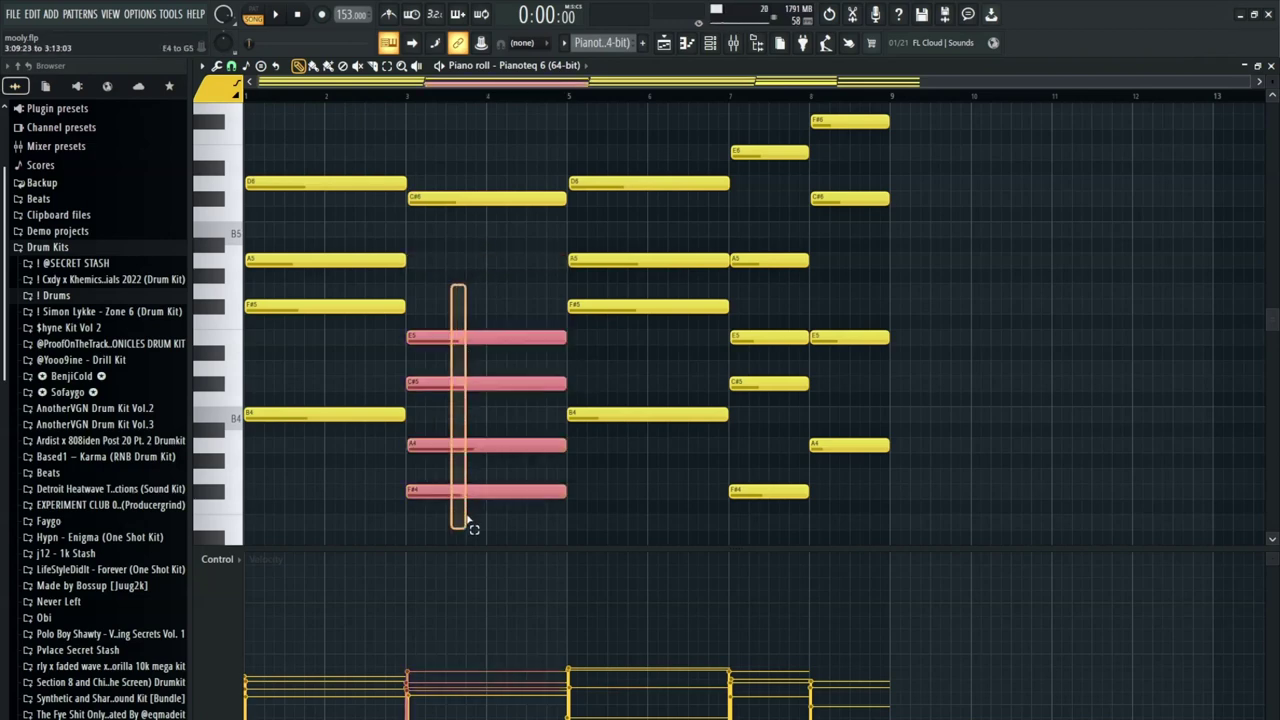
pyautogui.click(478, 445)
pyautogui.hotkey('ctrl', 'Up')
pyautogui.hotkey('alt', 'c')
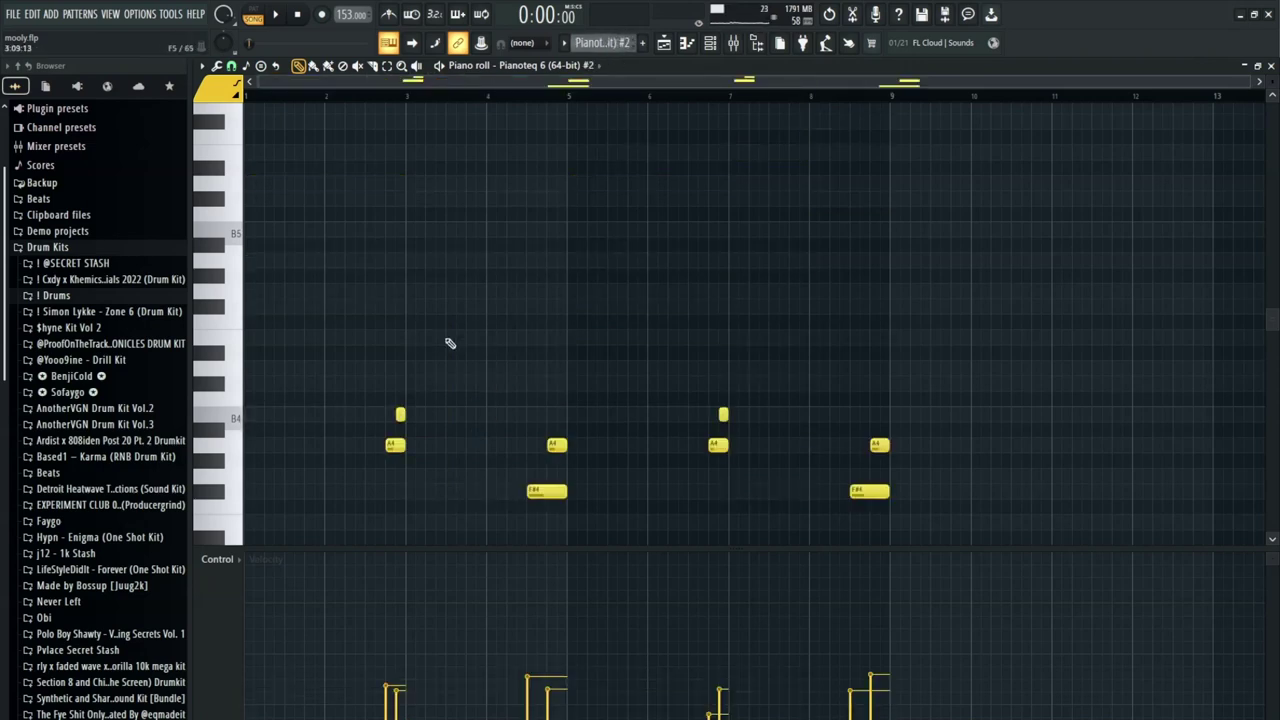
# - Select all #2 notes, back in the Playlist solo the Pianoteq tracks and play from bar 9
pyautogui.moveTo(326, 378)
pyautogui.mouseDown()
pyautogui.moveTo(1043, 546)
pyautogui.moveTo(966, 540)
pyautogui.mouseUp()
pyautogui.press('F5')
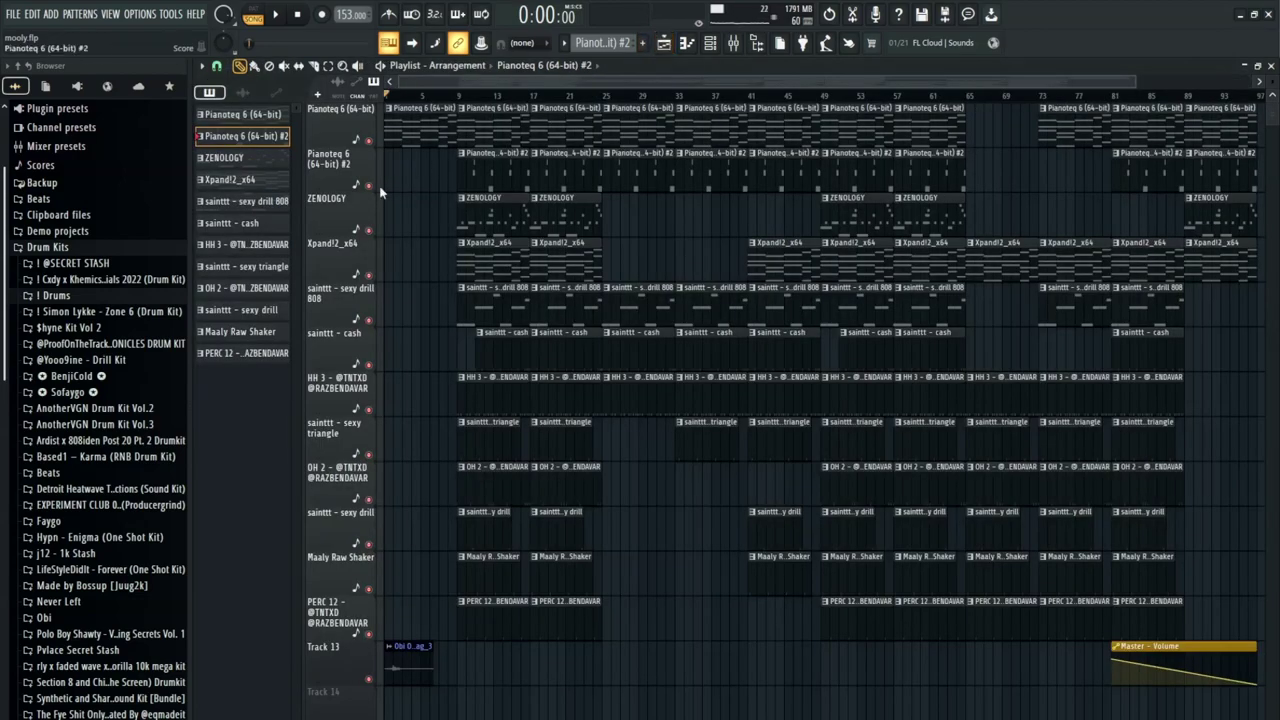
pyautogui.keyDown('ctrl'); pyautogui.click(368, 185); pyautogui.keyUp('ctrl')
pyautogui.click(460, 93)
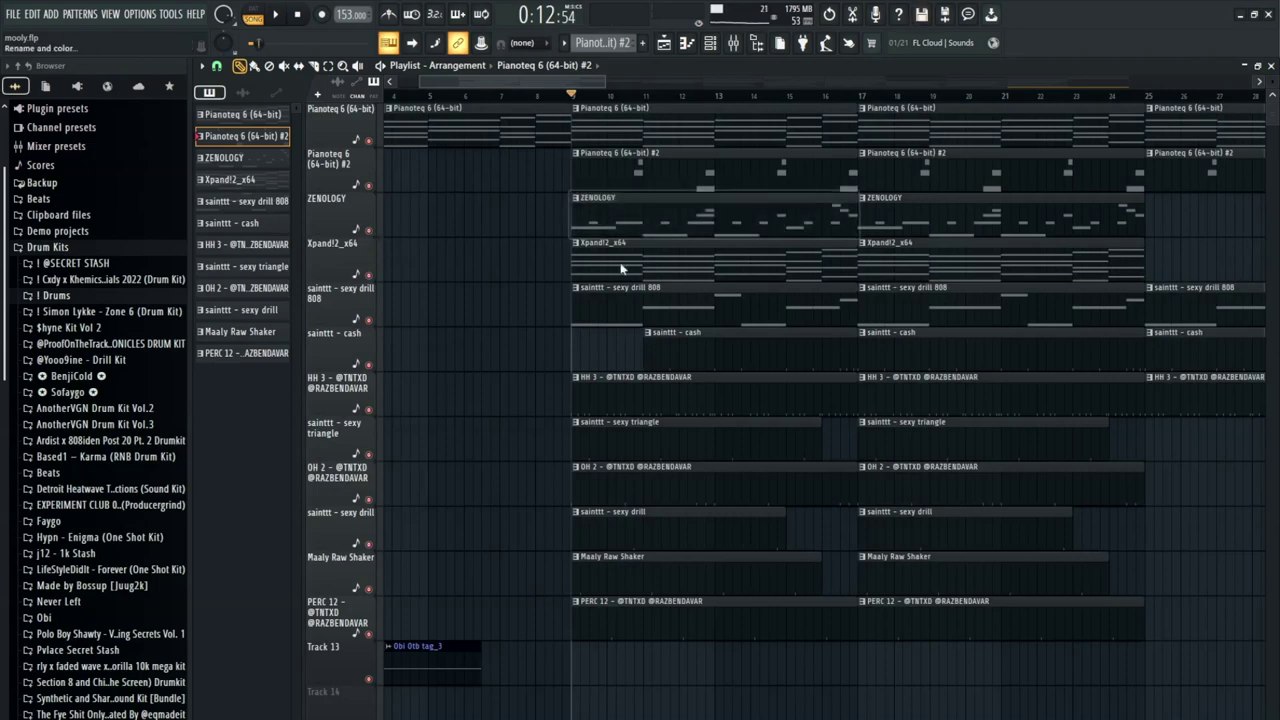
pyautogui.doubleClick(585, 197)
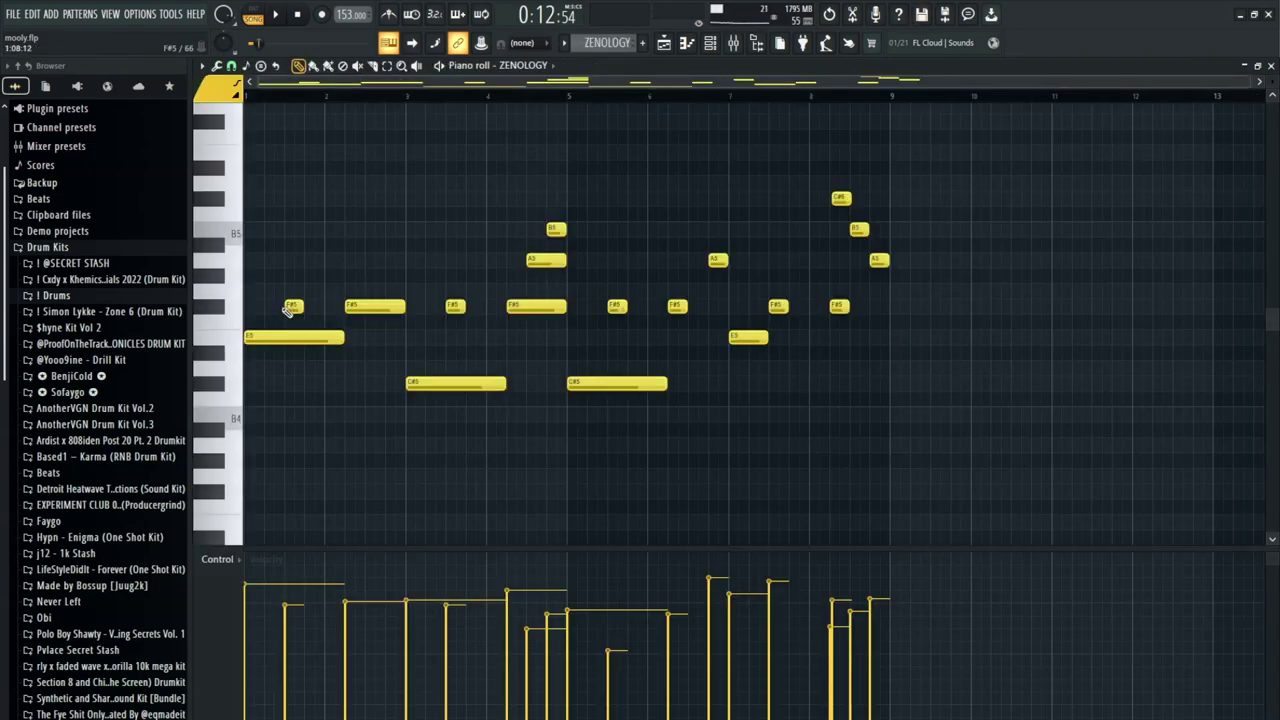
pyautogui.moveTo(287, 310); pyautogui.dragTo(851, 306)
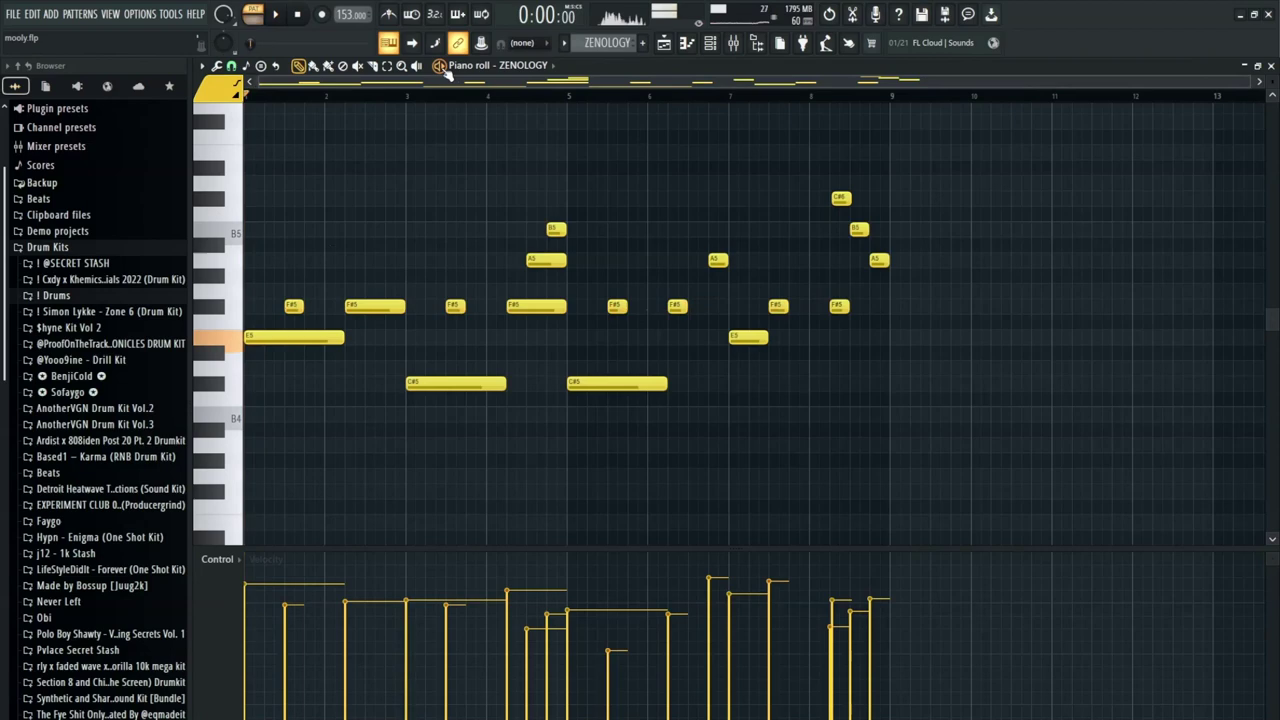
pyautogui.press('space')
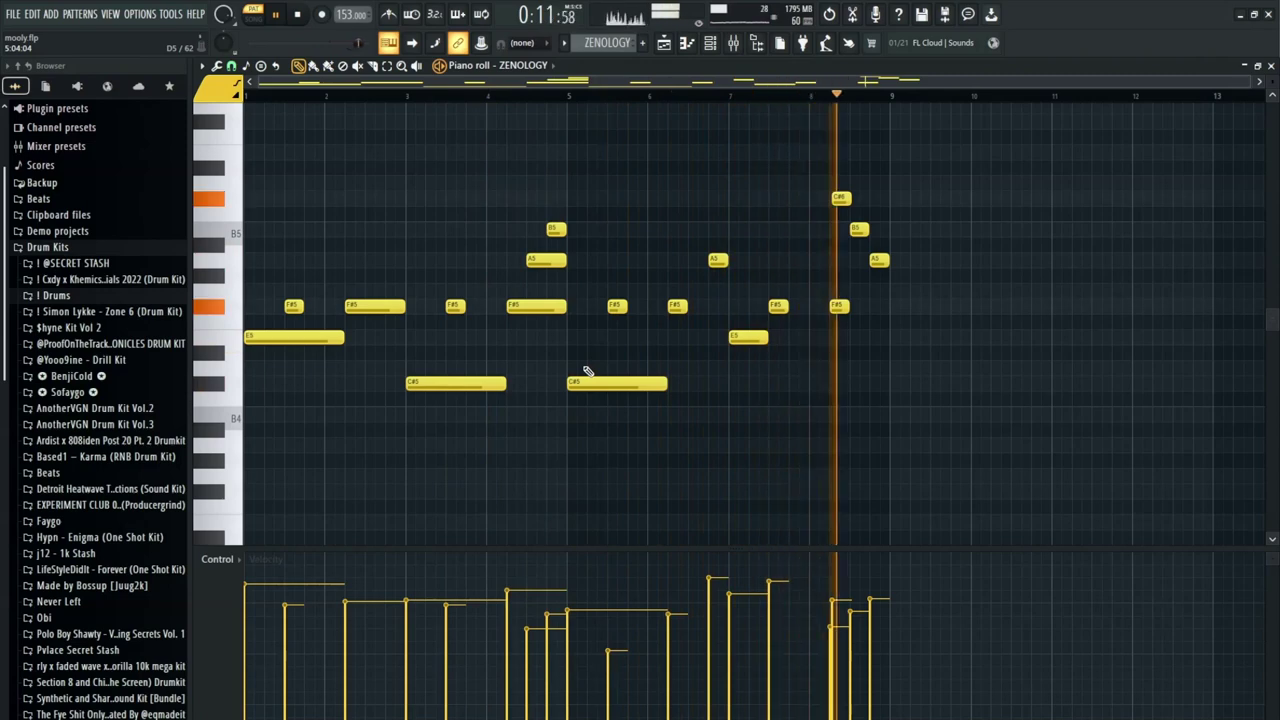
pyautogui.press('space')
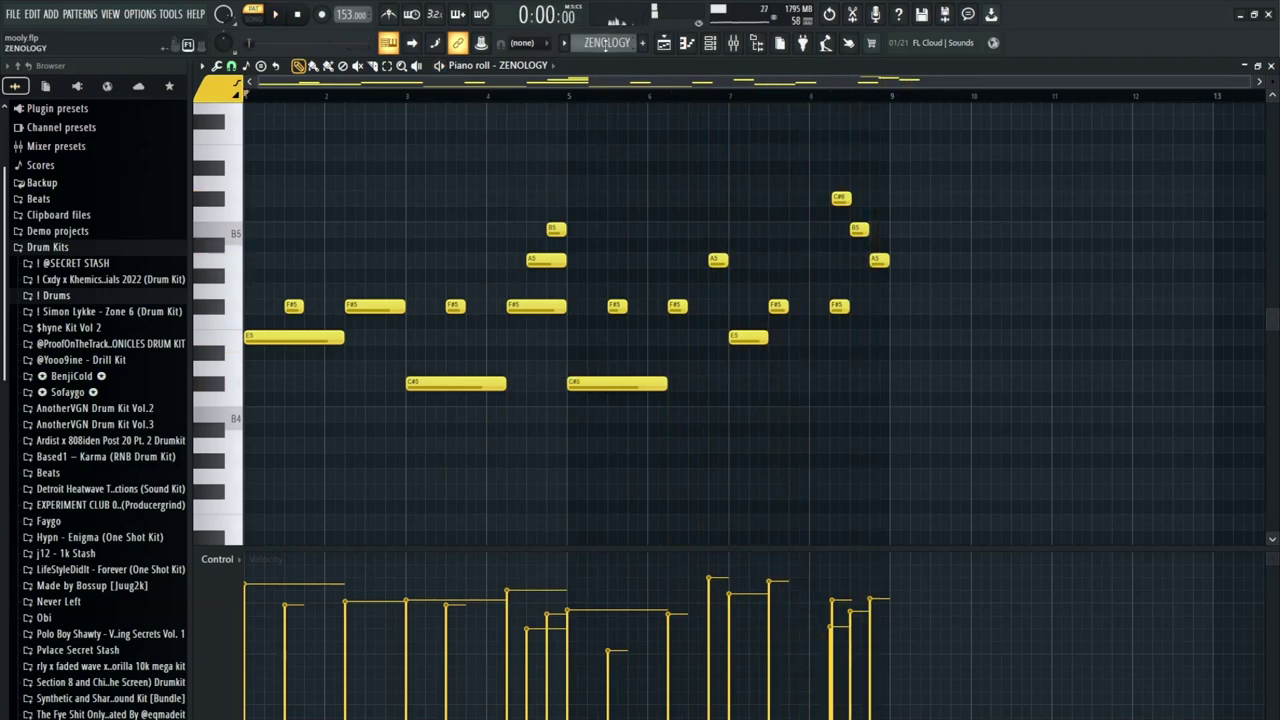
# - Delete all notes in the current pattern and open the Xpand!2 chord notes
pyautogui.hotkey('ctrl', 'a')
pyautogui.press('Delete')
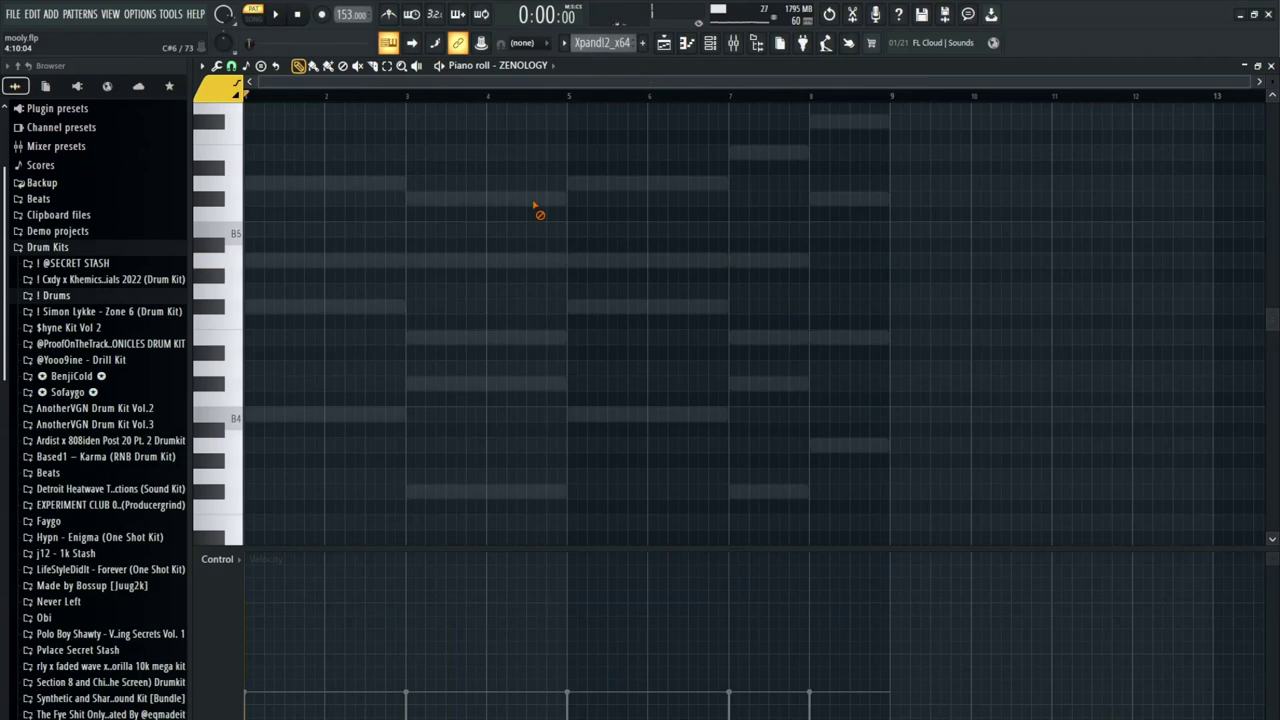
pyautogui.doubleClick(535, 200)
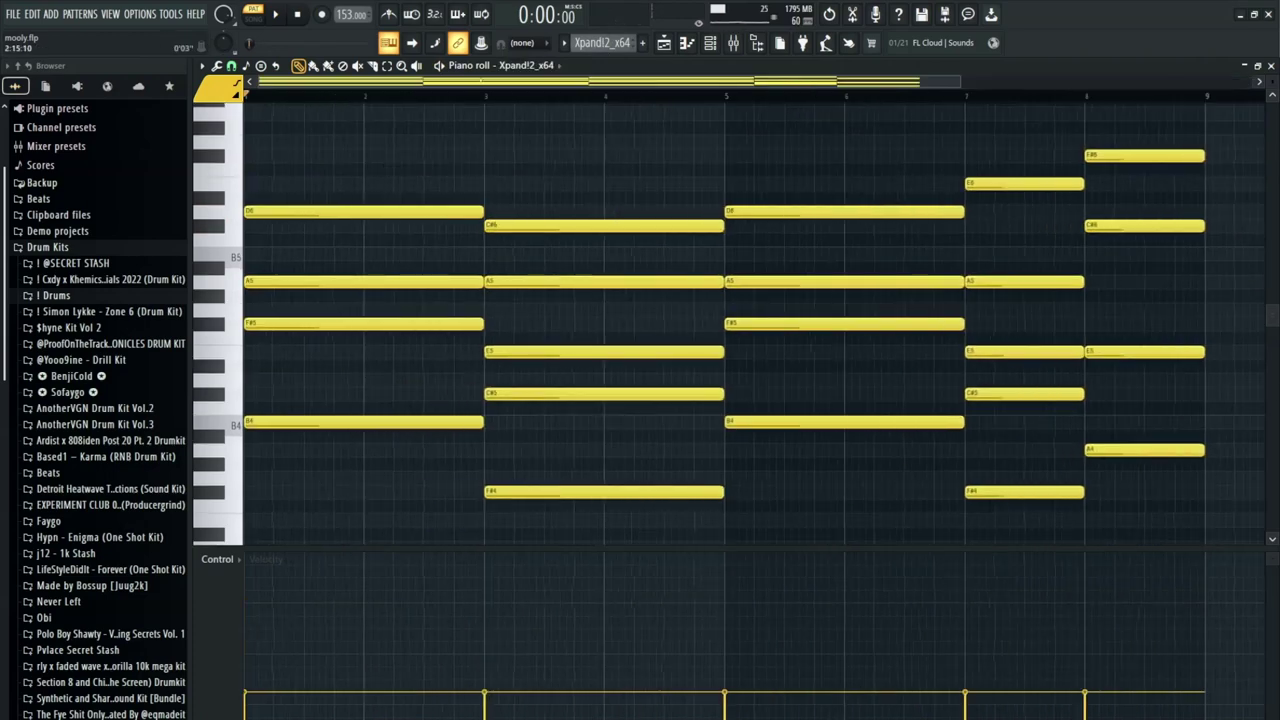
pyautogui.scroll(-1, 1090, 435)
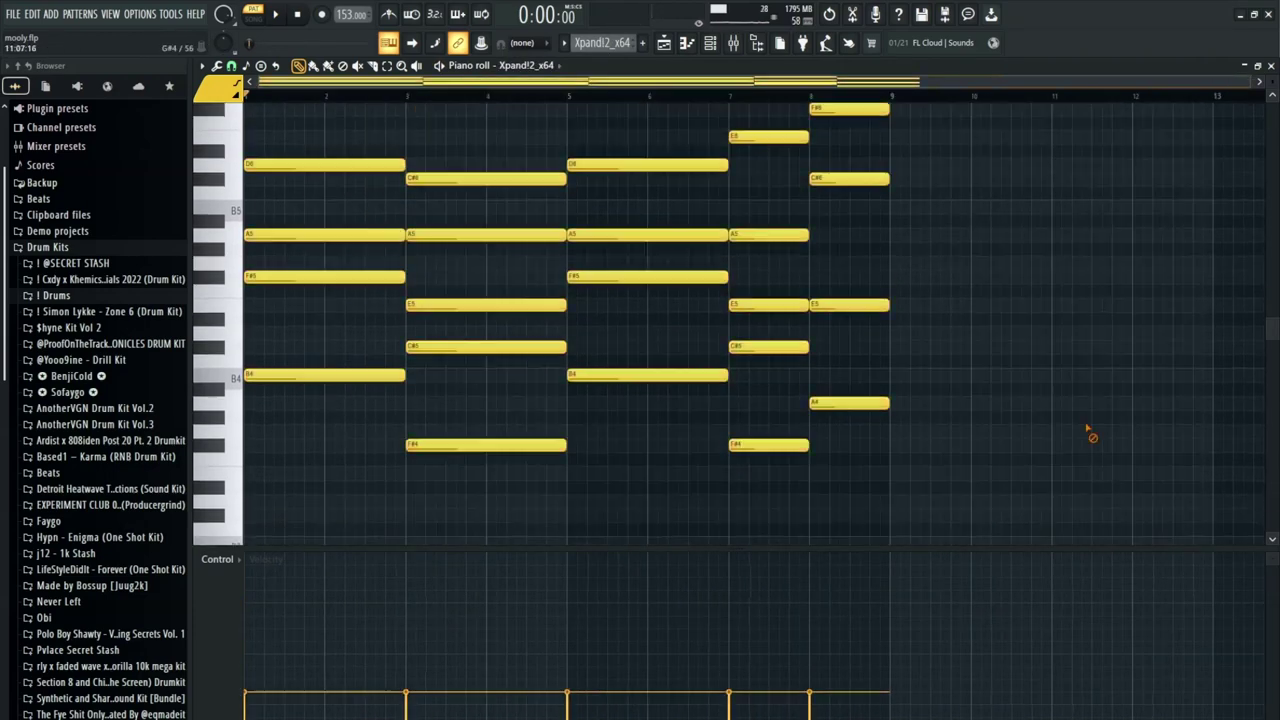
# - Play the Xpand!2 chords through, stop, and switch the piano roll to the 808 channel
pyautogui.press('space')
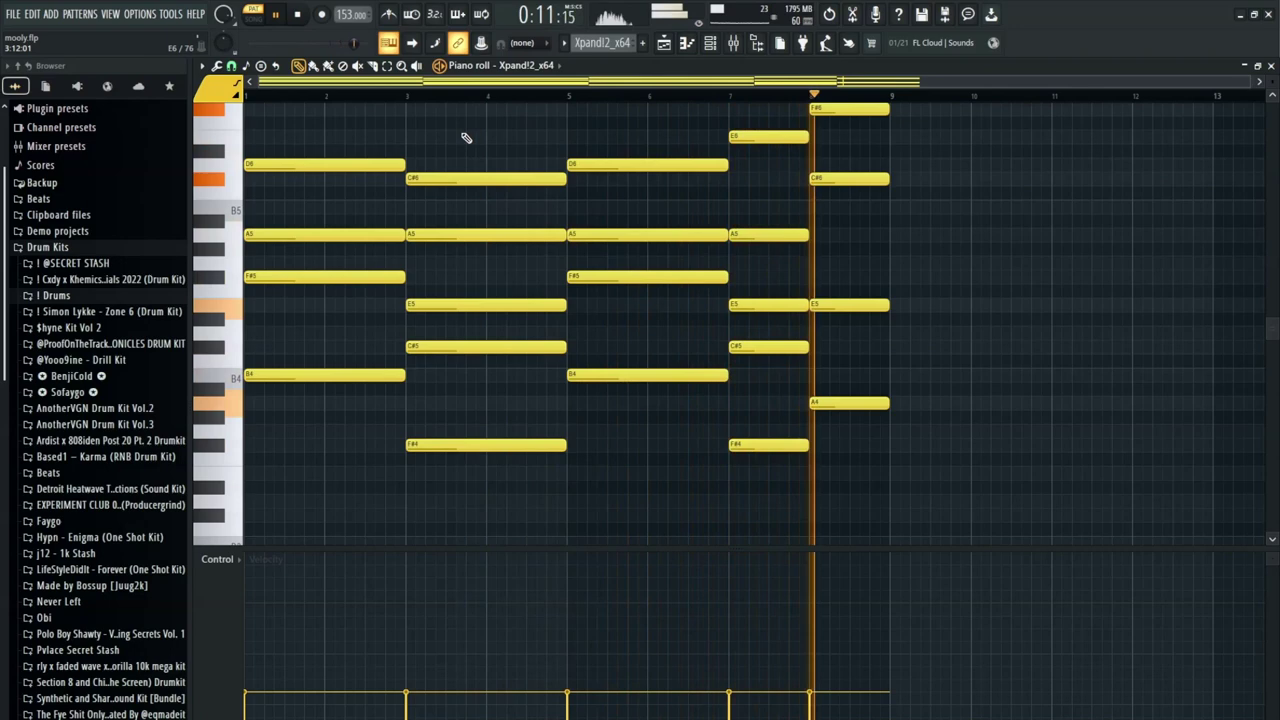
pyautogui.press('space')
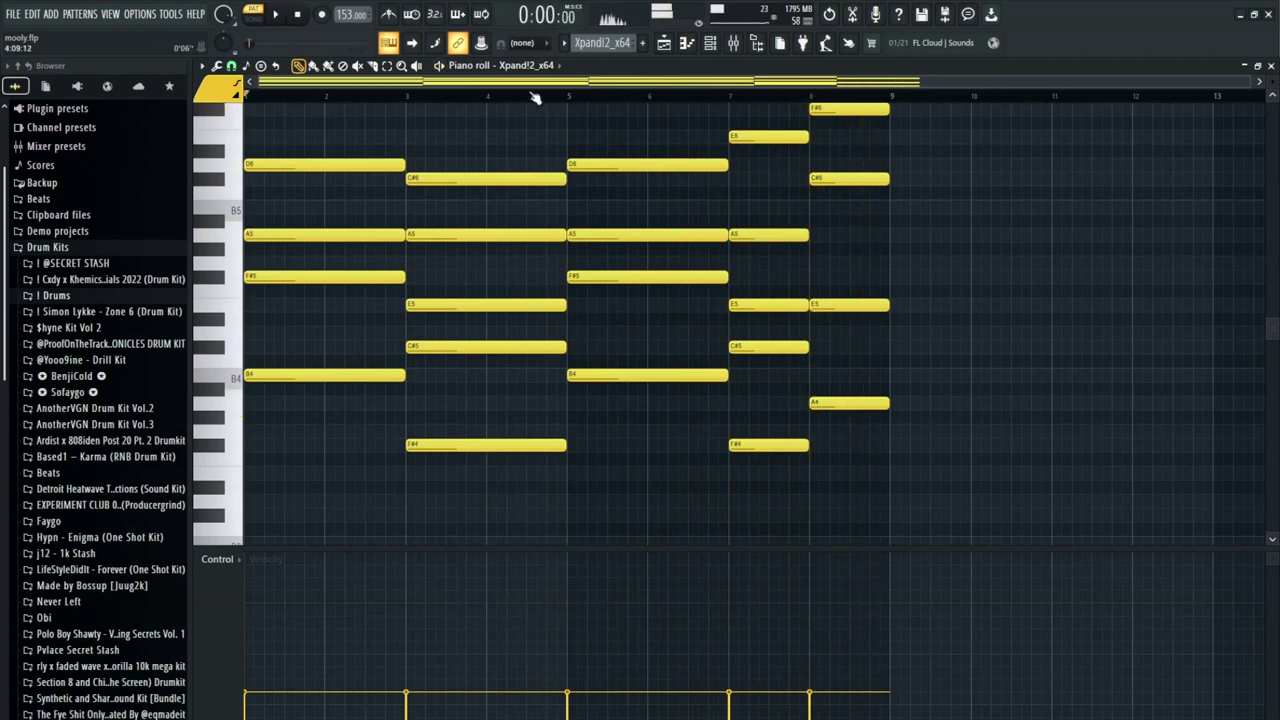
pyautogui.press('Down')
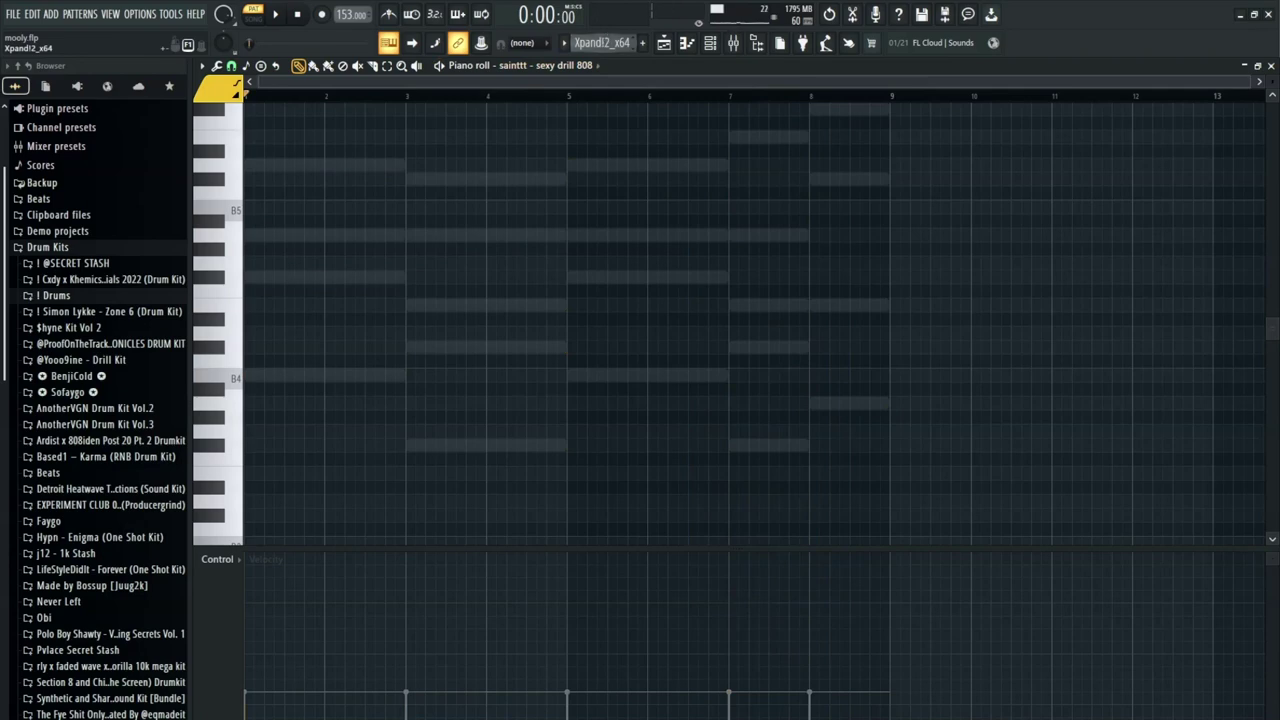
# - Browse the ! Drums and 2k24 kit folders, then audition the 808 bassline once
pyautogui.scroll(-1, 604, 43)
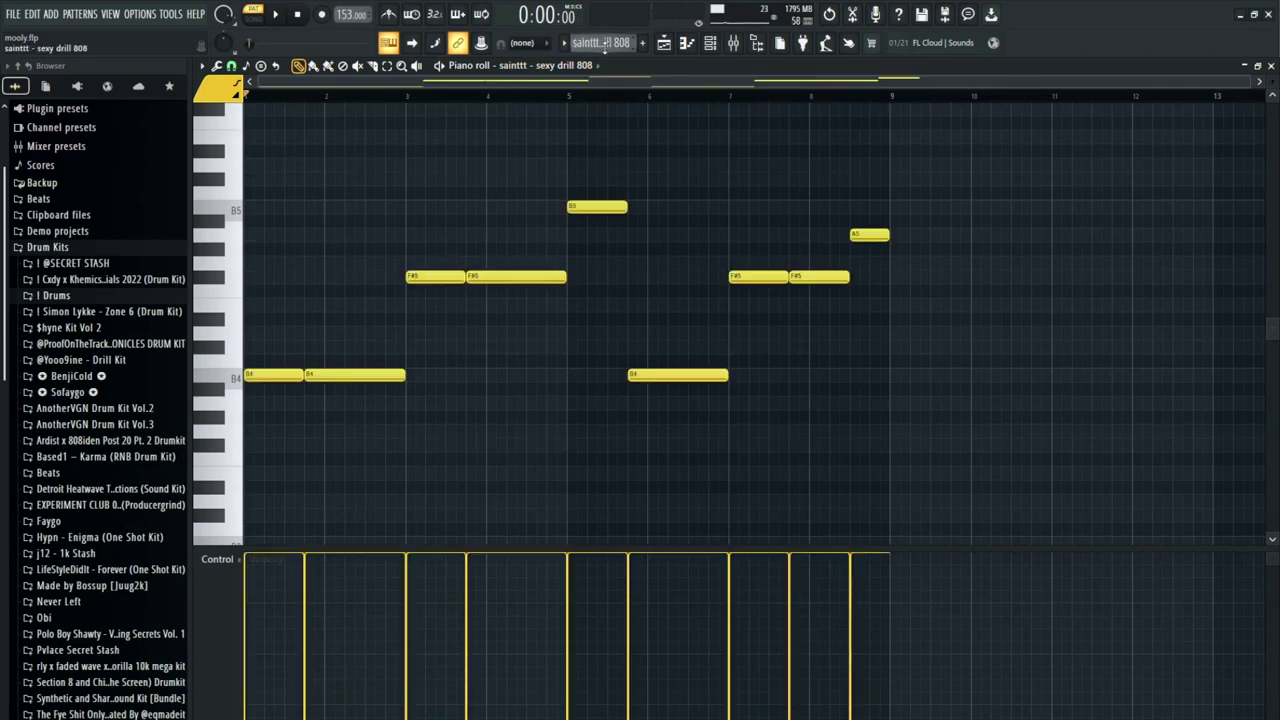
pyautogui.click(107, 298)
pyautogui.click(106, 331)
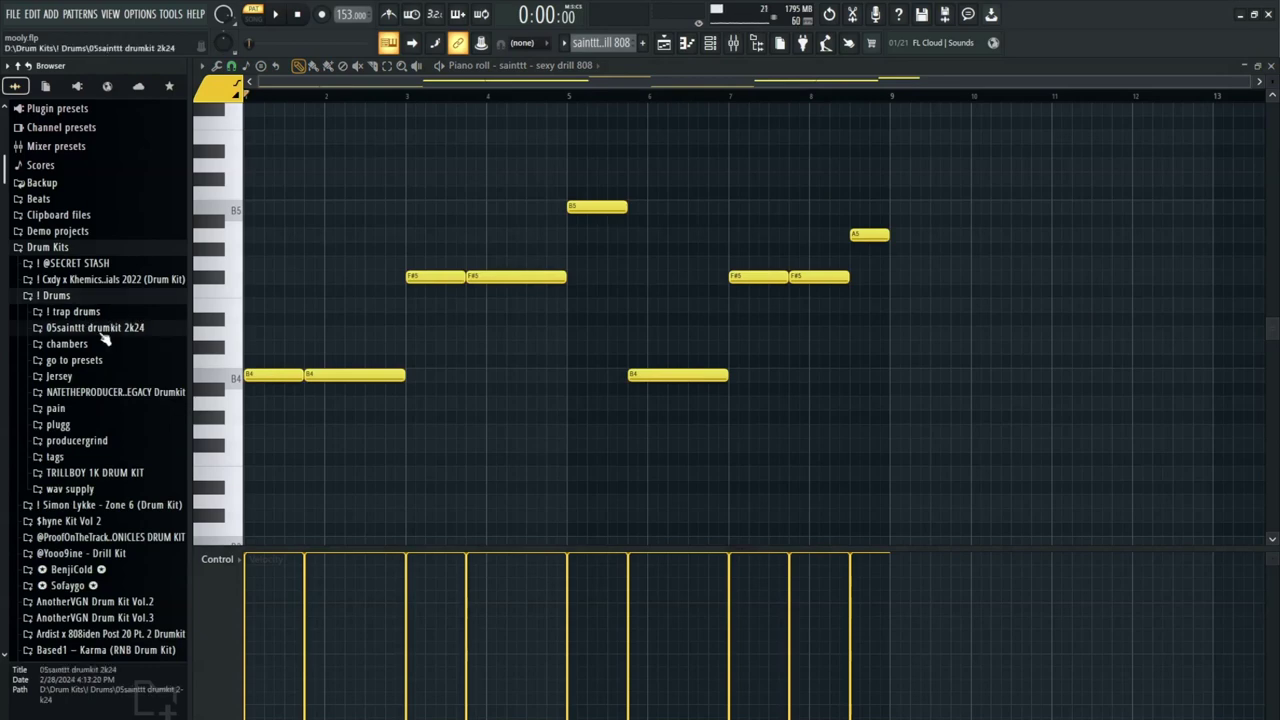
pyautogui.click(86, 336)
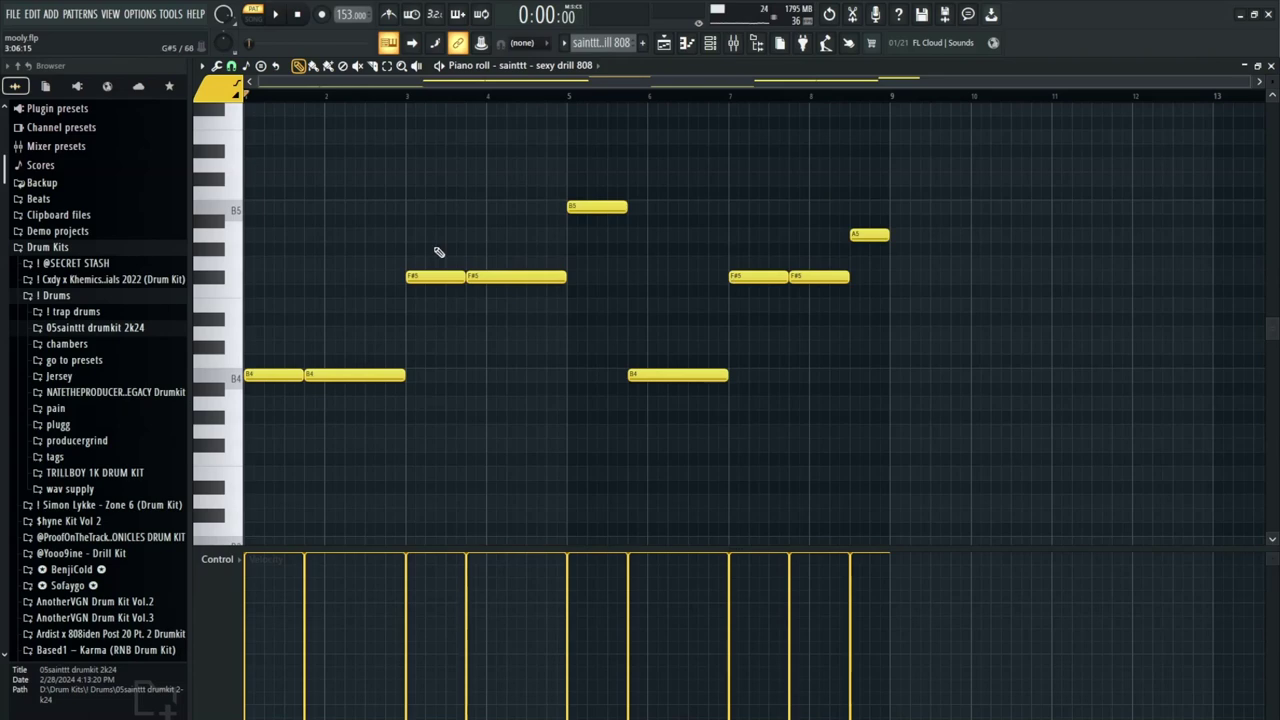
pyautogui.press('space')
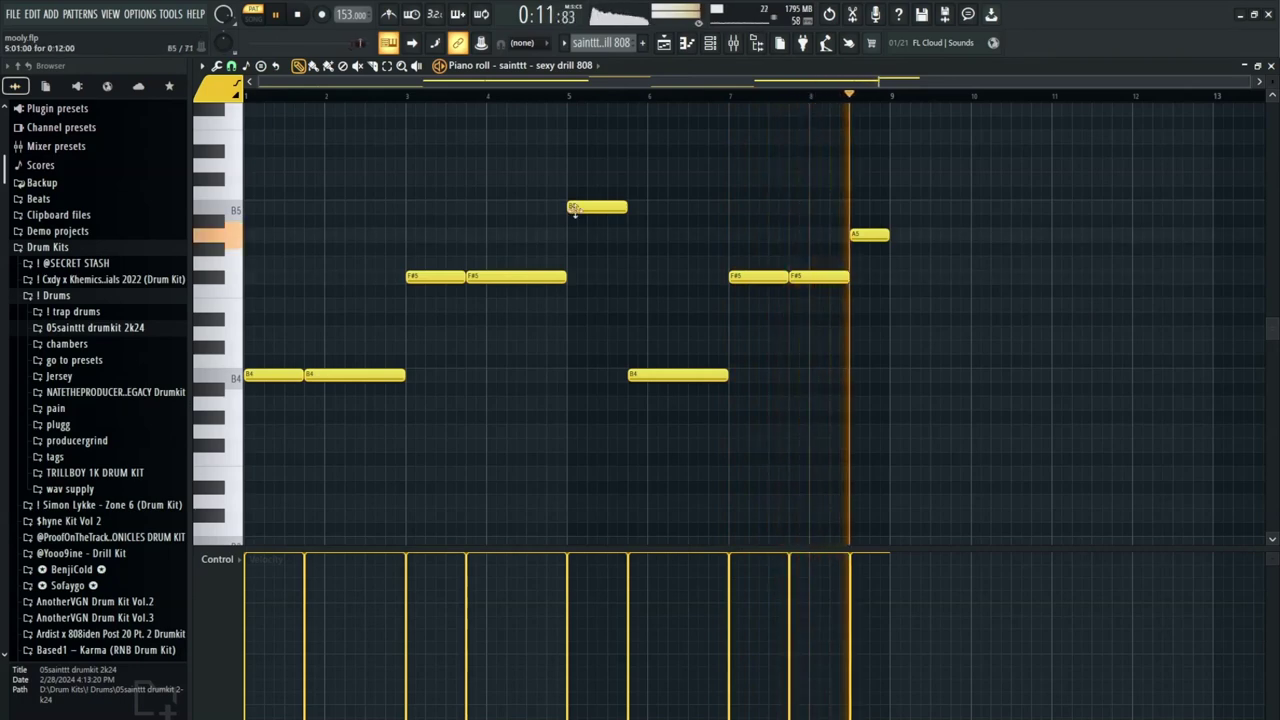
pyautogui.press('space')
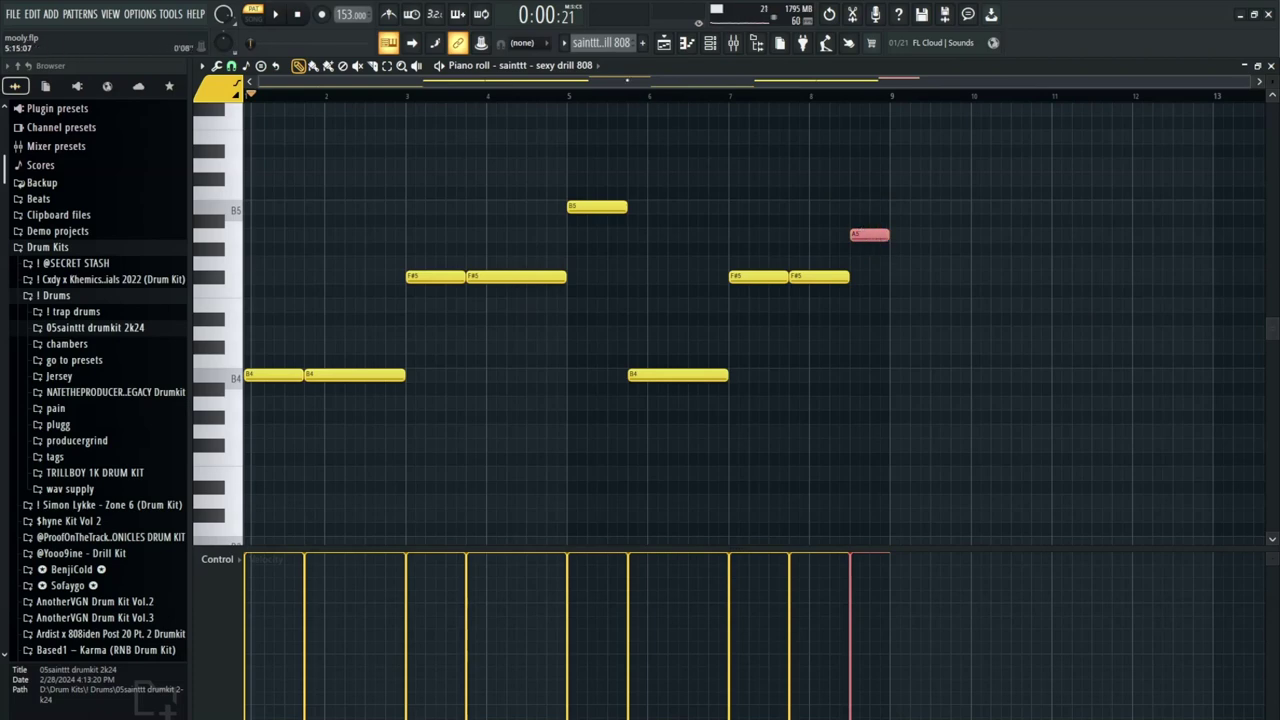
# - Audition the single-note 'saintt - cash' pattern, then move the piano roll to HH 3
pyautogui.press('KP_Add')
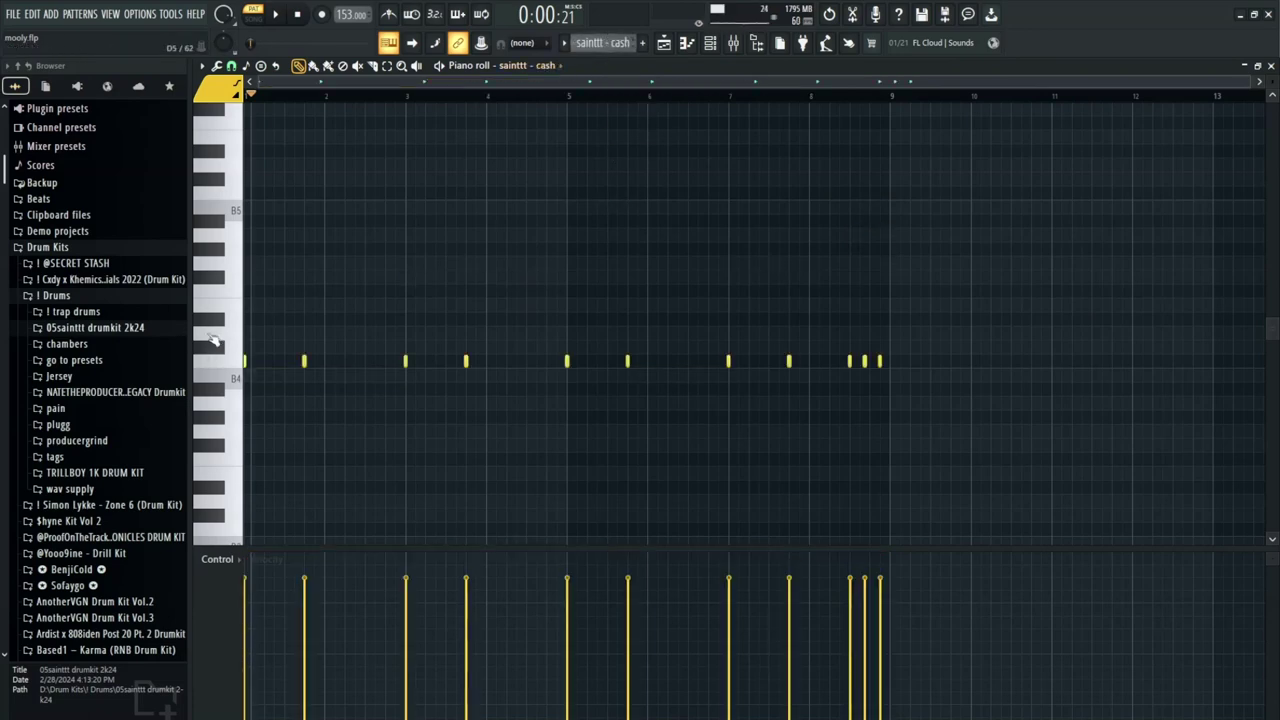
pyautogui.hotkey('ctrl', 'a')
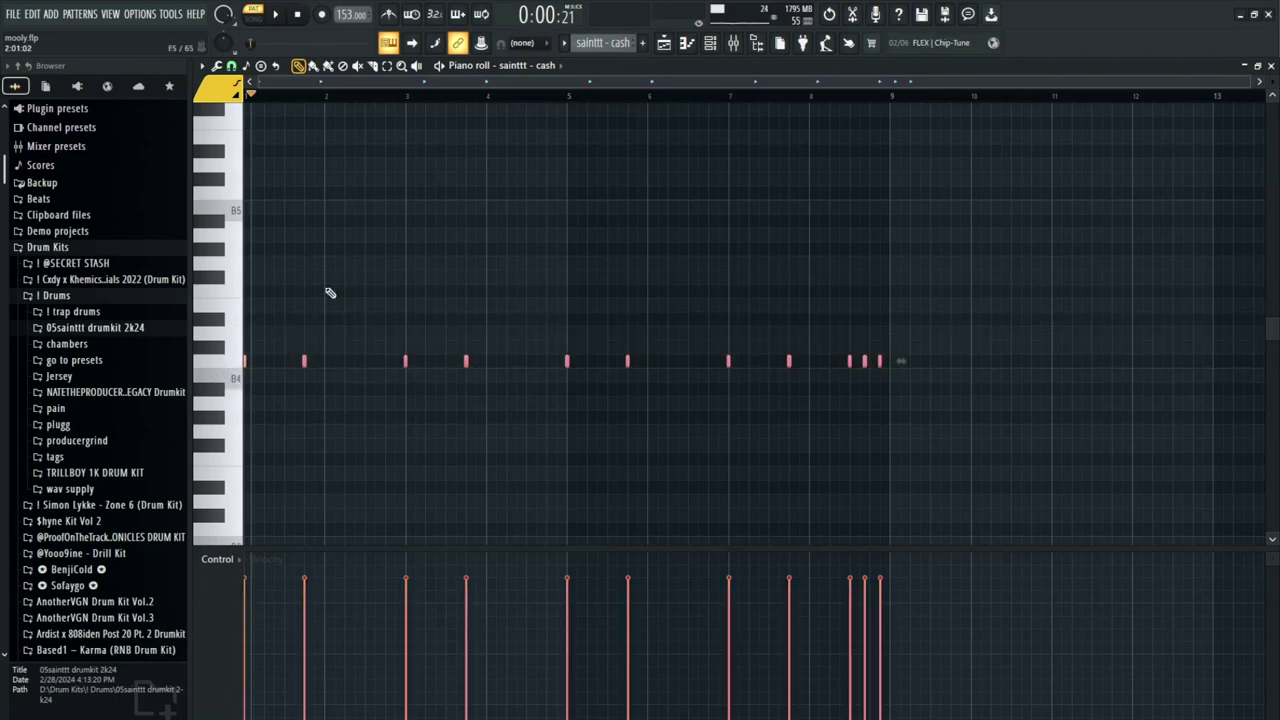
pyautogui.hotkey('ctrl', 'd')
pyautogui.scroll(1, 236, 90)
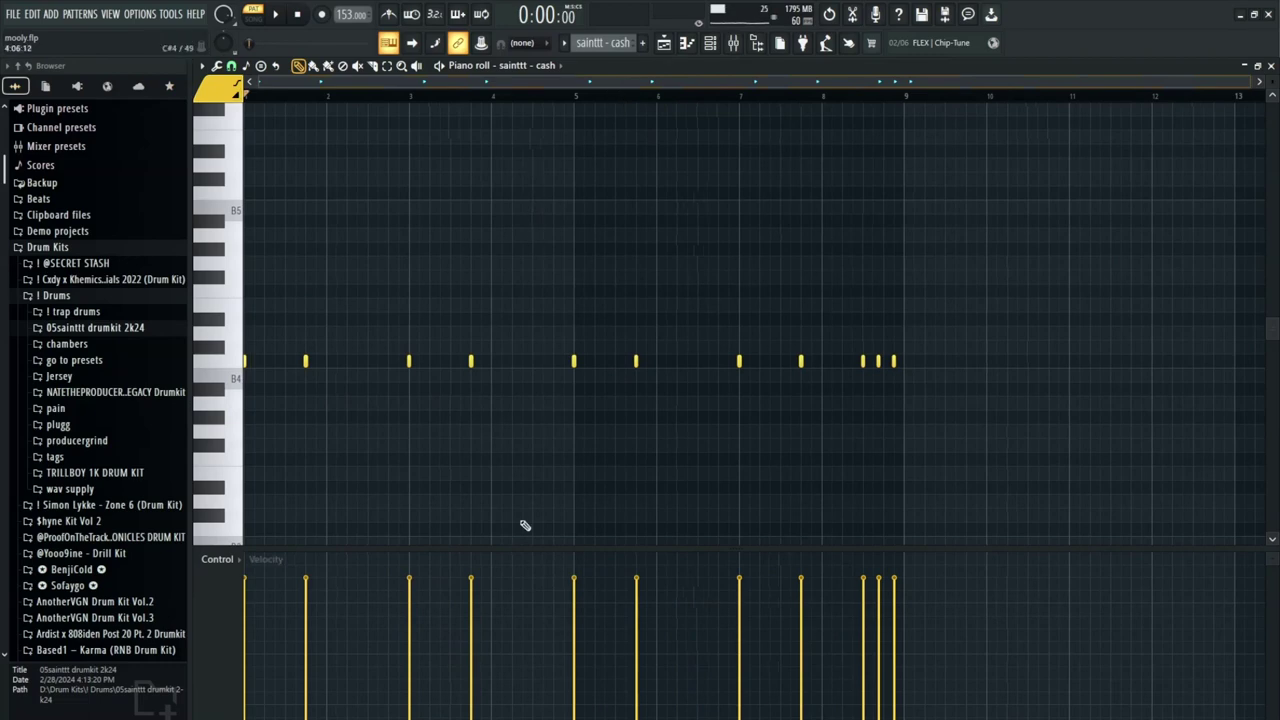
pyautogui.press('space')
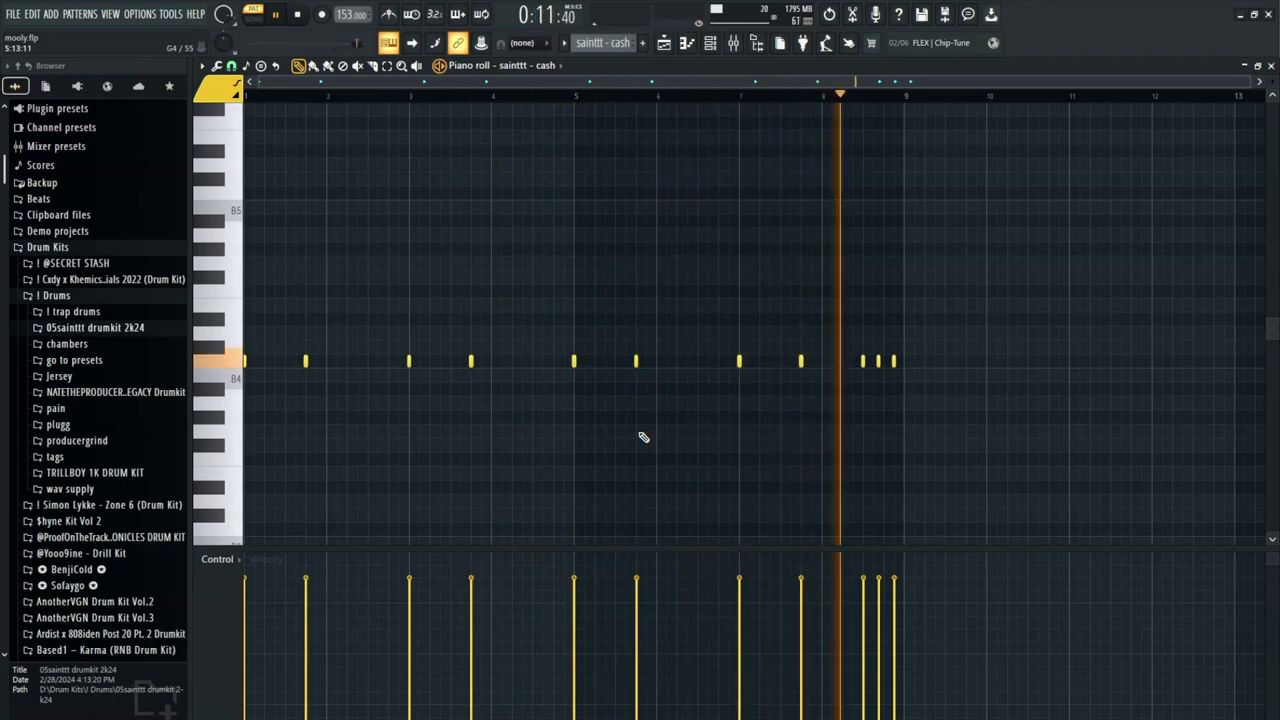
pyautogui.press('space')
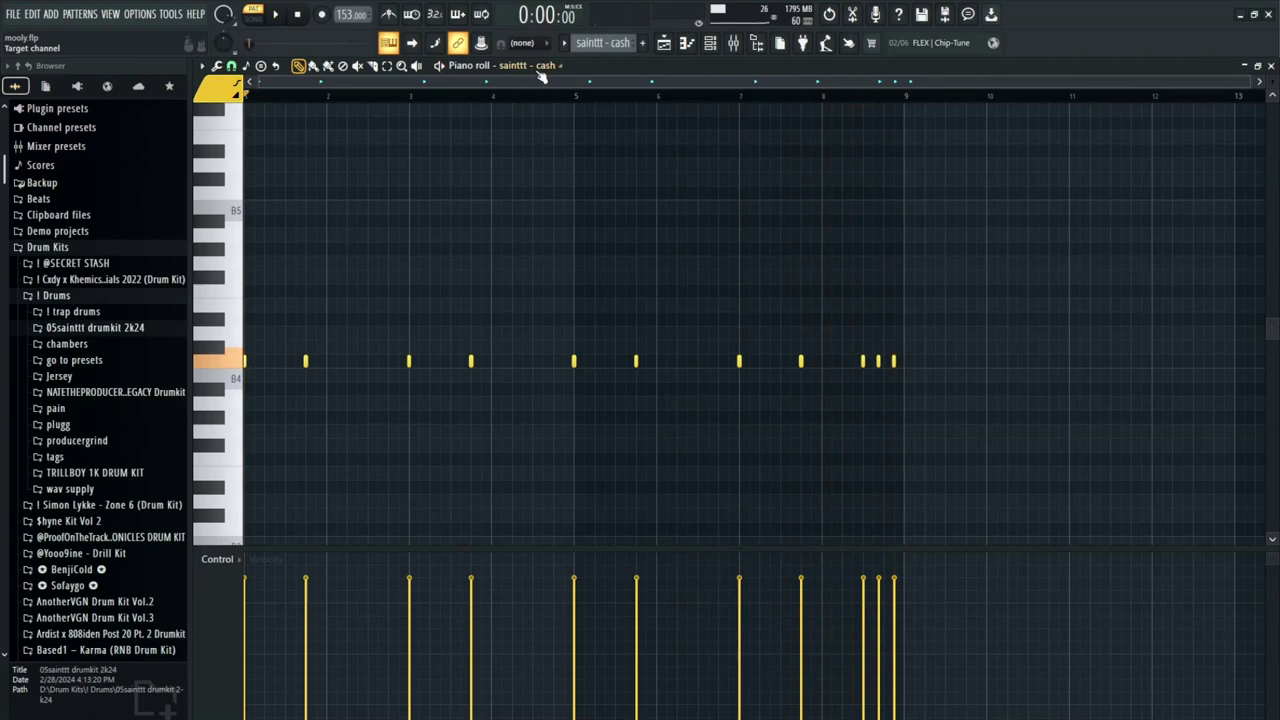
pyautogui.scroll(-1, 622, 68)
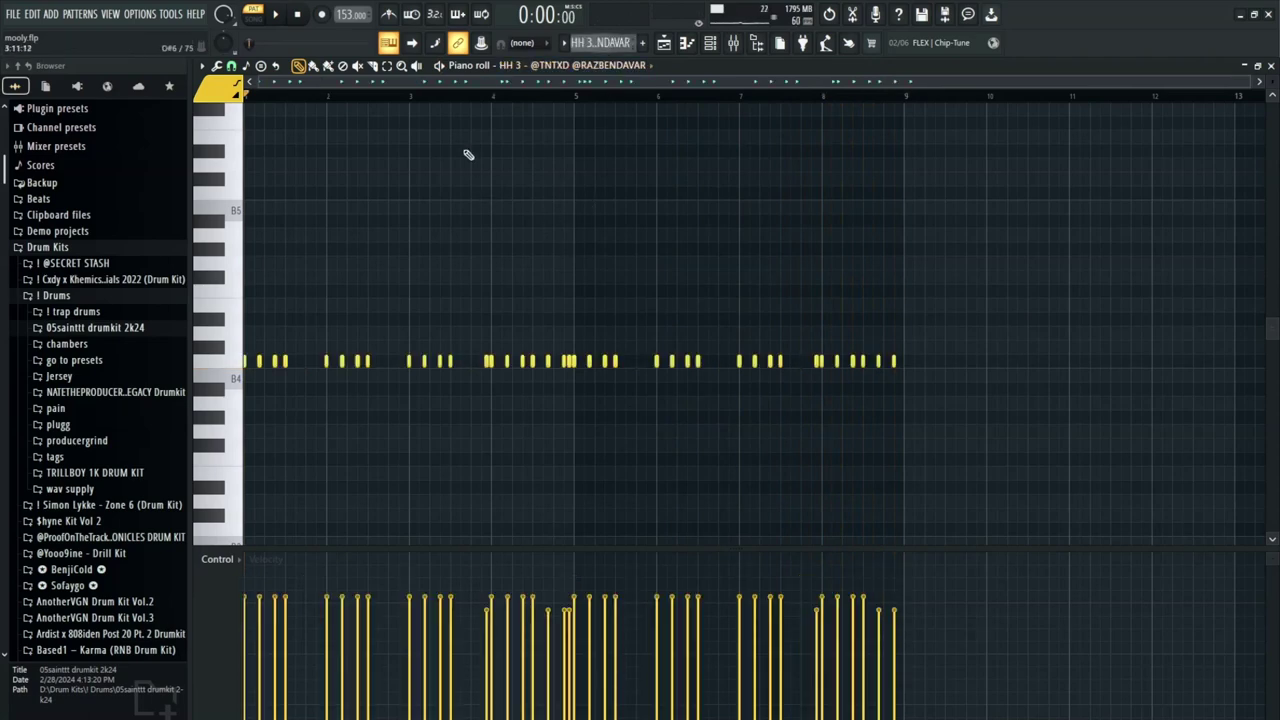
# - Audition the HH 3 hi-hat roll, then bring up the four-note sexy triangle notes
pyautogui.press('space')
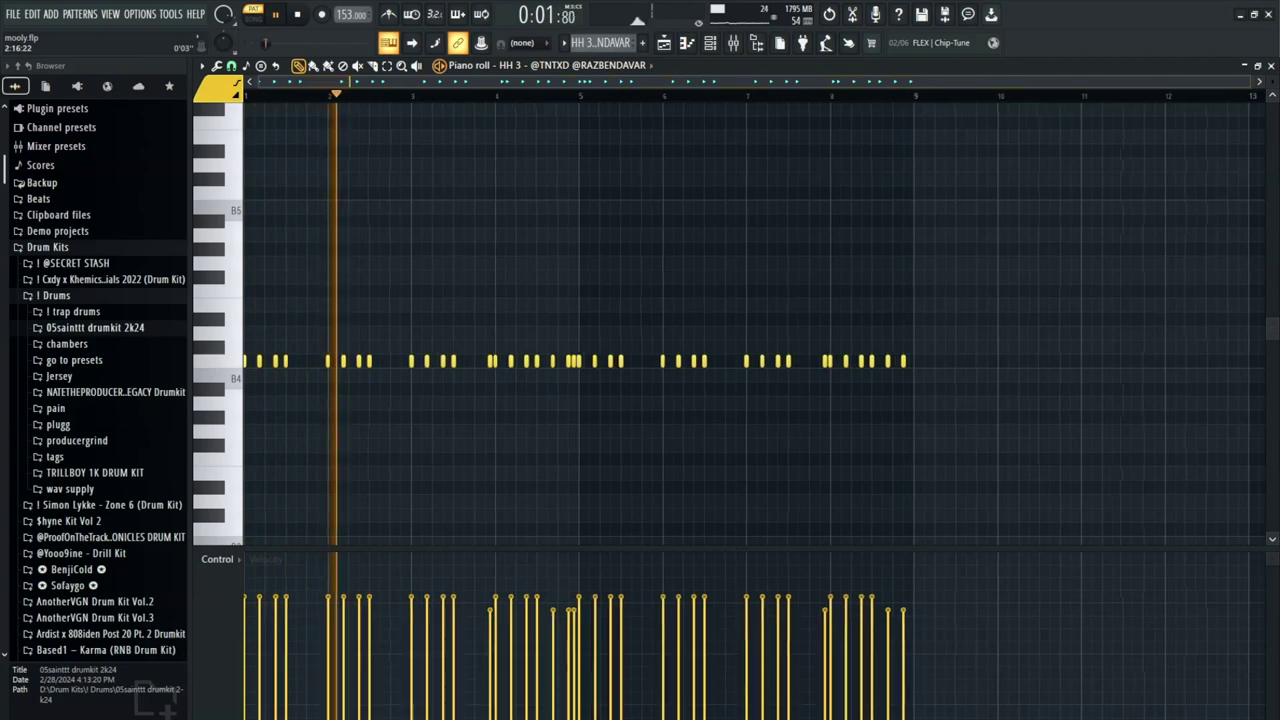
pyautogui.scroll(1, 750, 320)
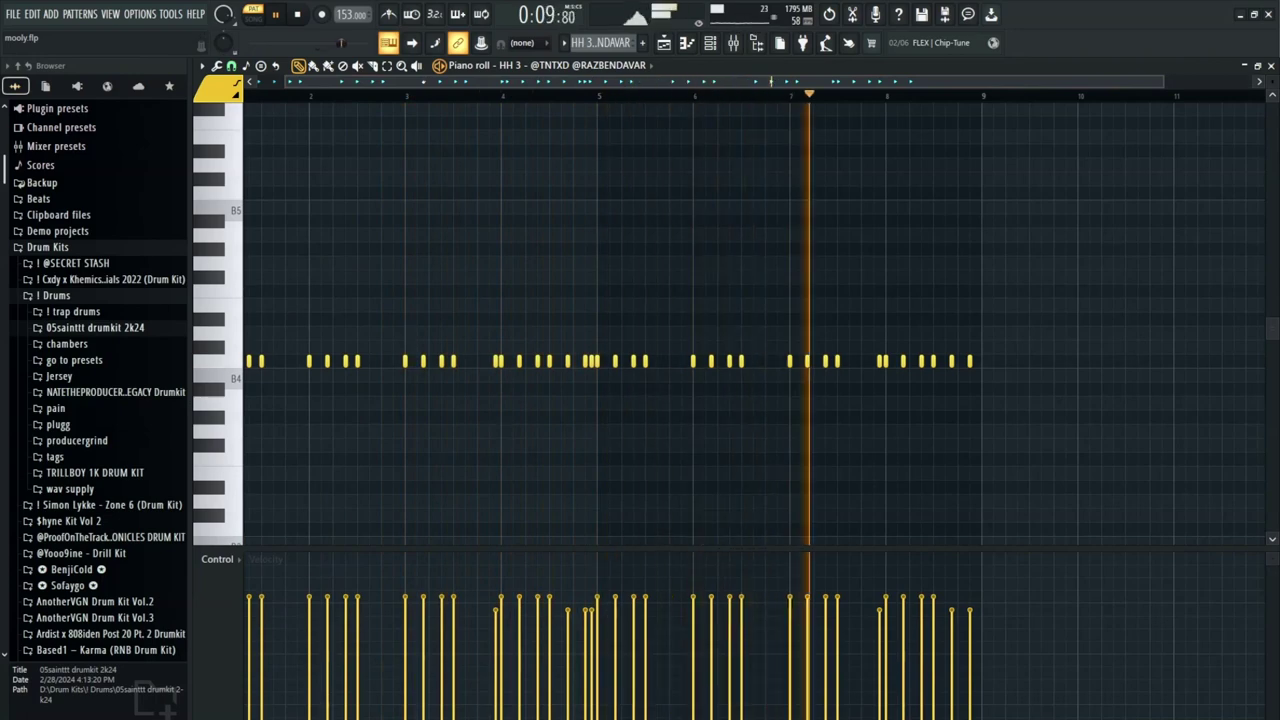
pyautogui.scroll(-1, 730, 320)
pyautogui.scroll(-1, 730, 320)
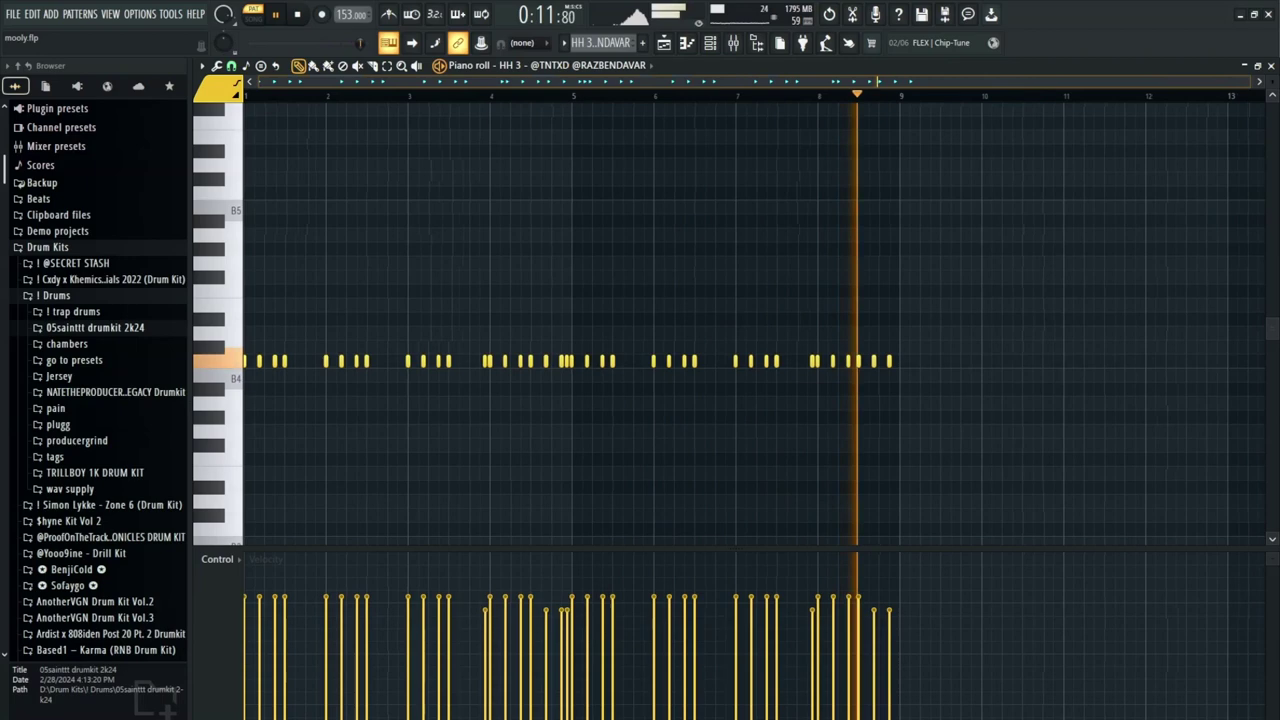
pyautogui.press('space')
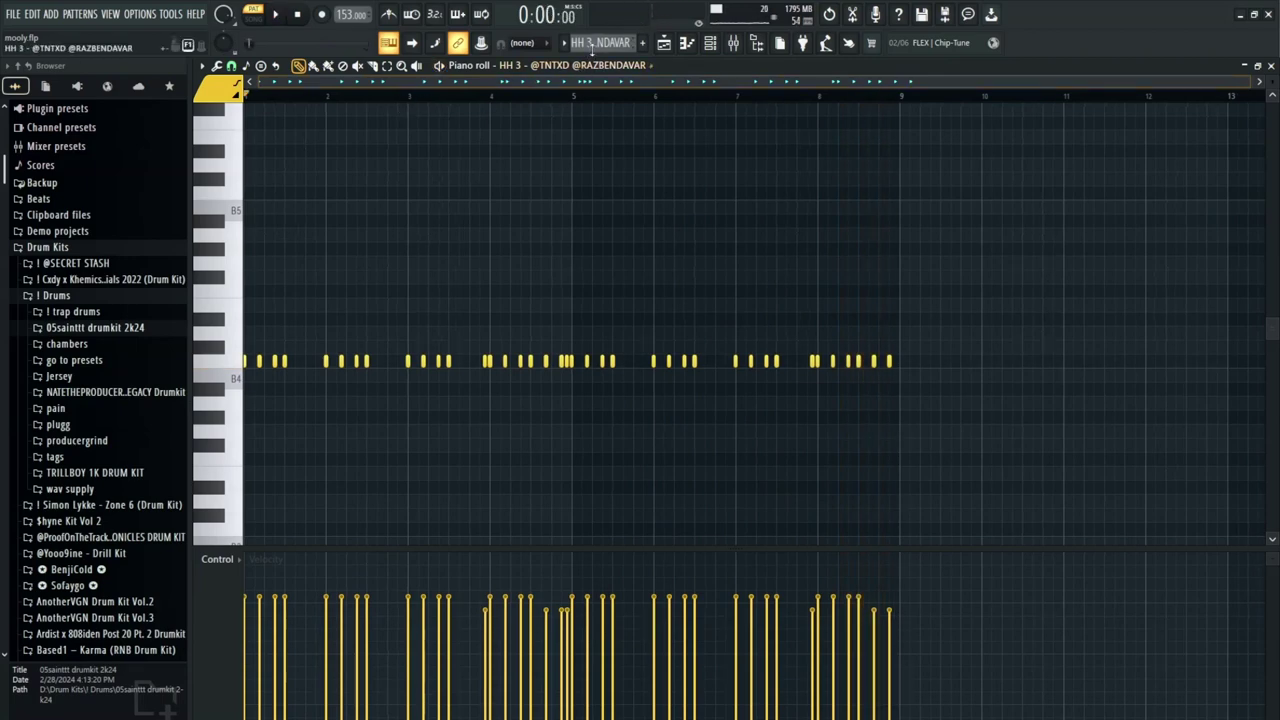
pyautogui.scroll(-1, 594, 50)
pyautogui.scroll(1, 600, 42)
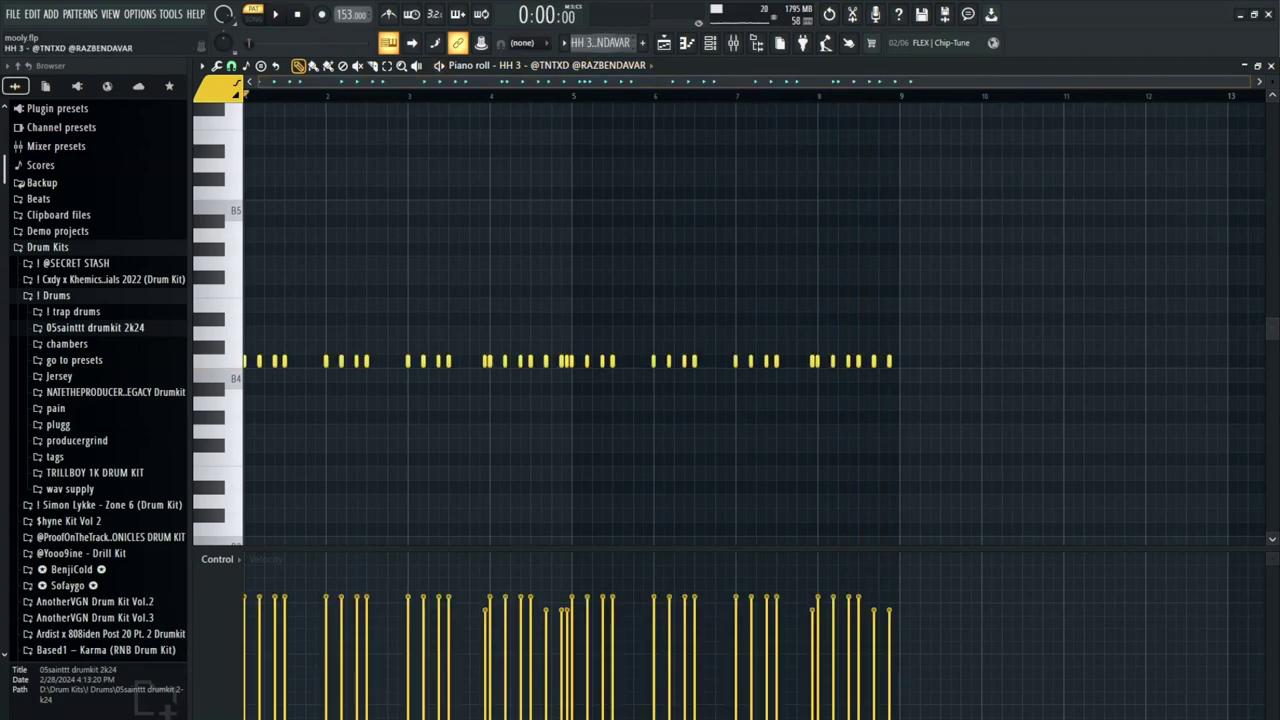
pyautogui.scroll(-1, 600, 42)
pyautogui.doubleClick(613, 362)
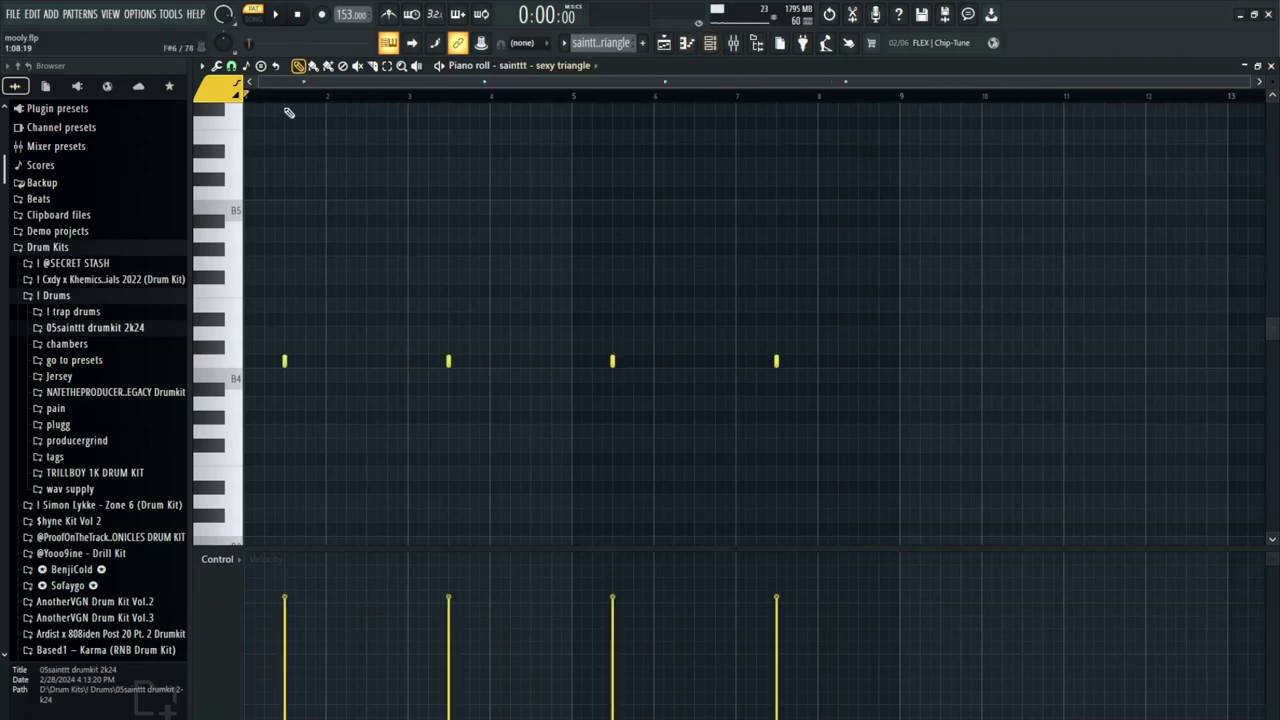
# - Play and stop the sexy triangle pattern, then select its first two notes
pyautogui.press('space')
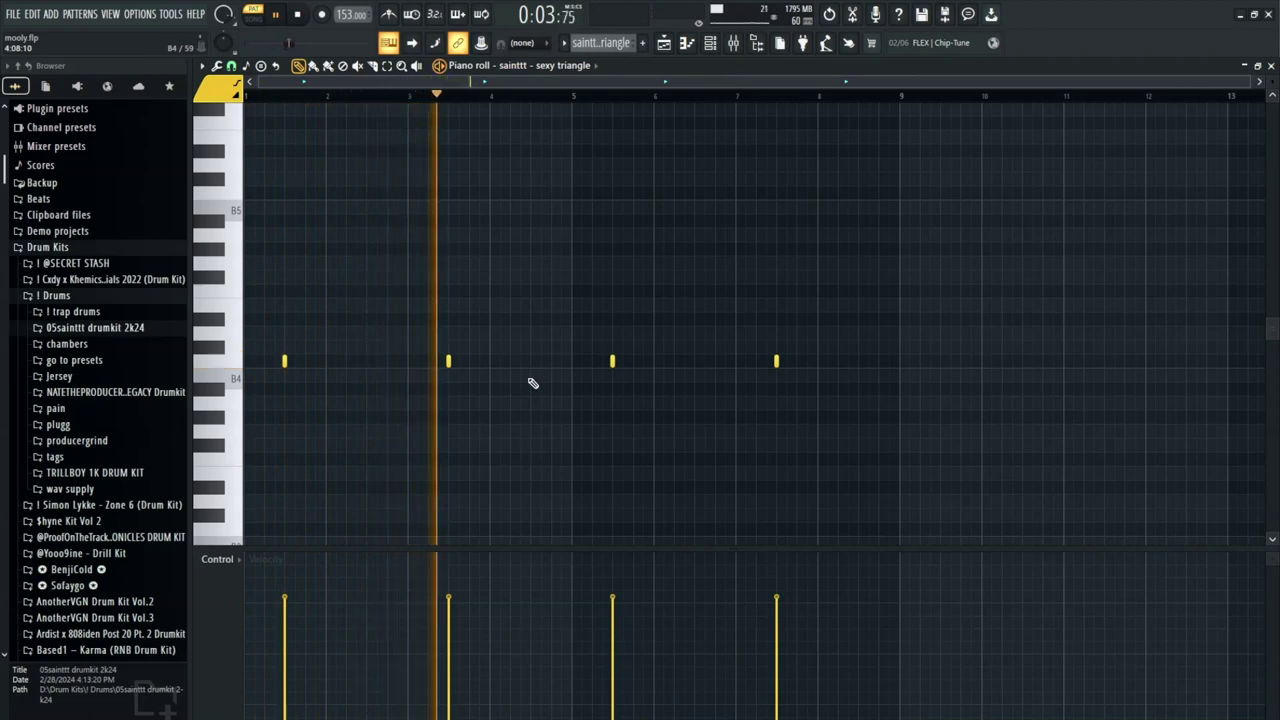
pyautogui.press('space')
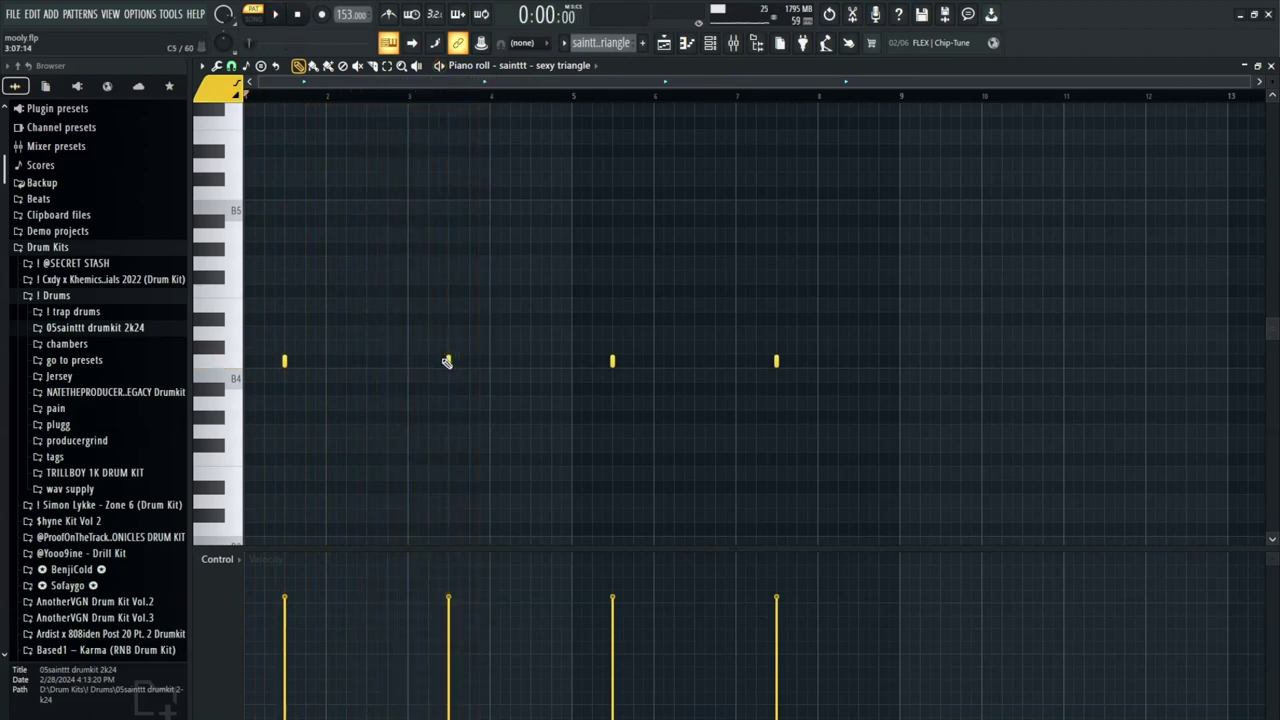
pyautogui.moveTo(494, 374)
pyautogui.mouseDown()
pyautogui.moveTo(246, 300)
pyautogui.moveTo(484, 437)
pyautogui.moveTo(474, 368)
pyautogui.moveTo(465, 388)
pyautogui.moveTo(243, 314)
pyautogui.moveTo(431, 382)
pyautogui.moveTo(478, 440)
pyautogui.moveTo(260, 314)
pyautogui.mouseUp()
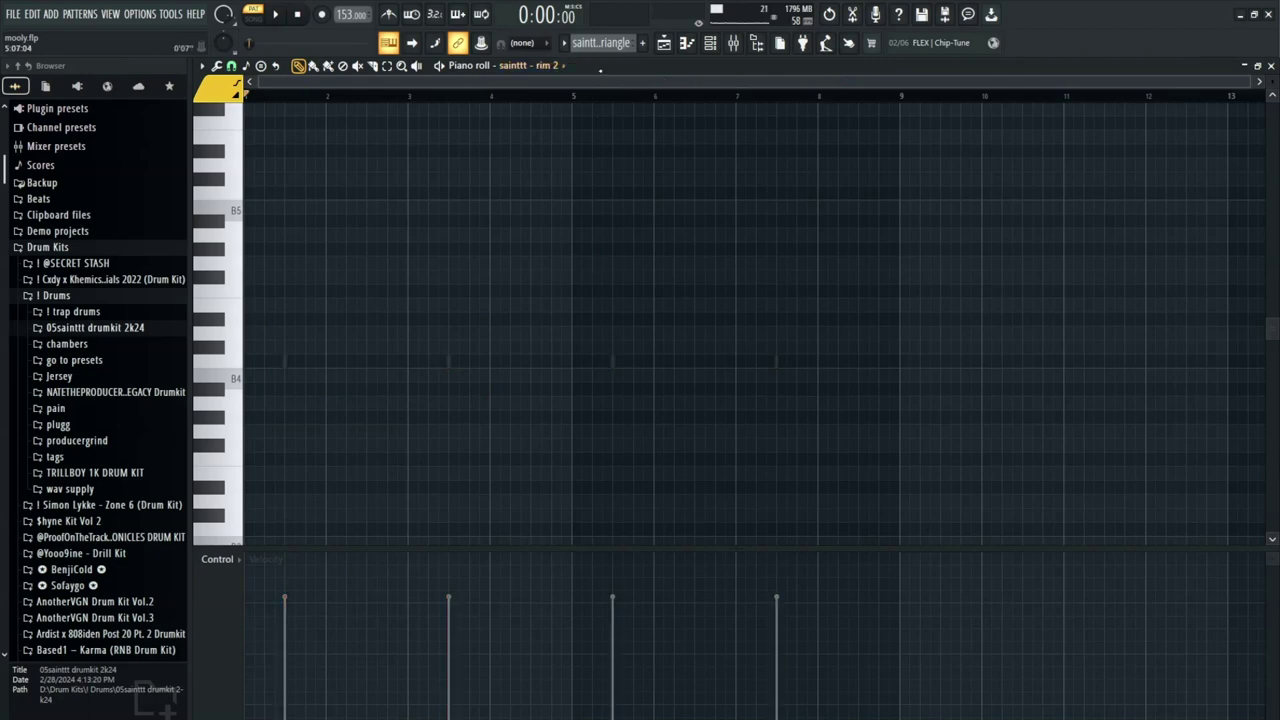
# - Audition the eight-note OH 2 pattern, then step to the sainttt - sexy drill channel
pyautogui.scroll(-2, 600, 43)
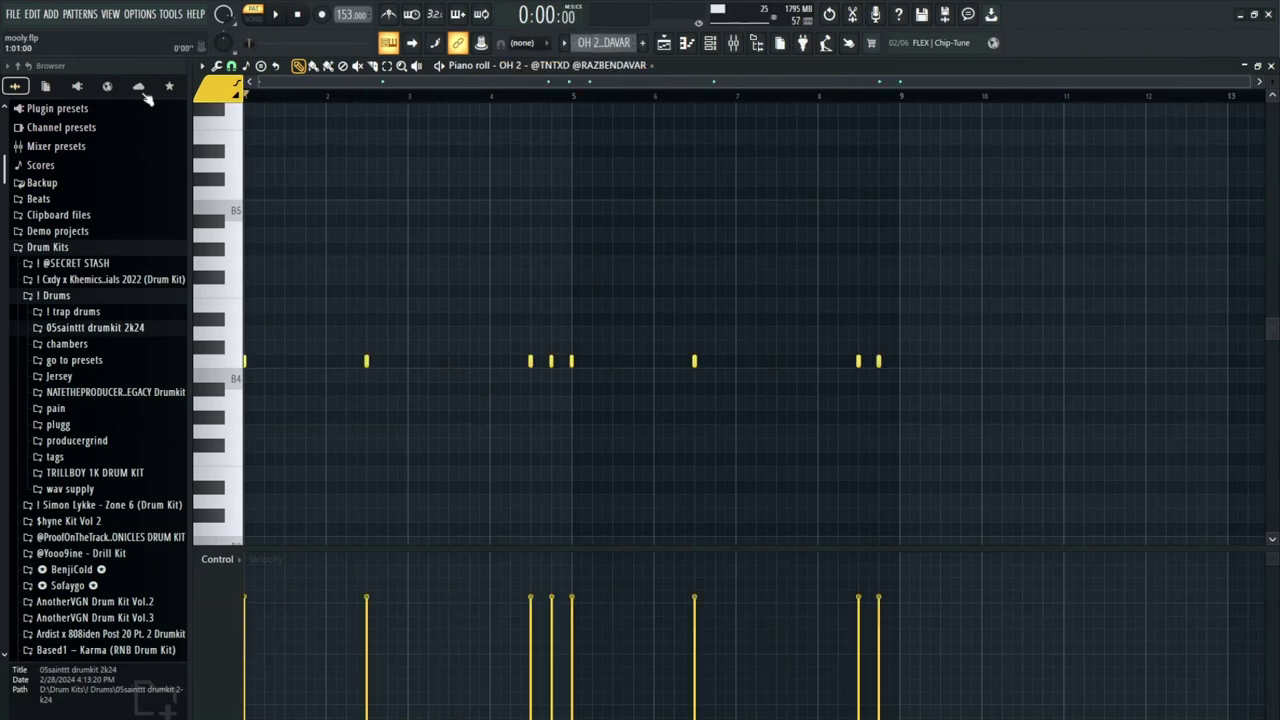
pyautogui.press('space')
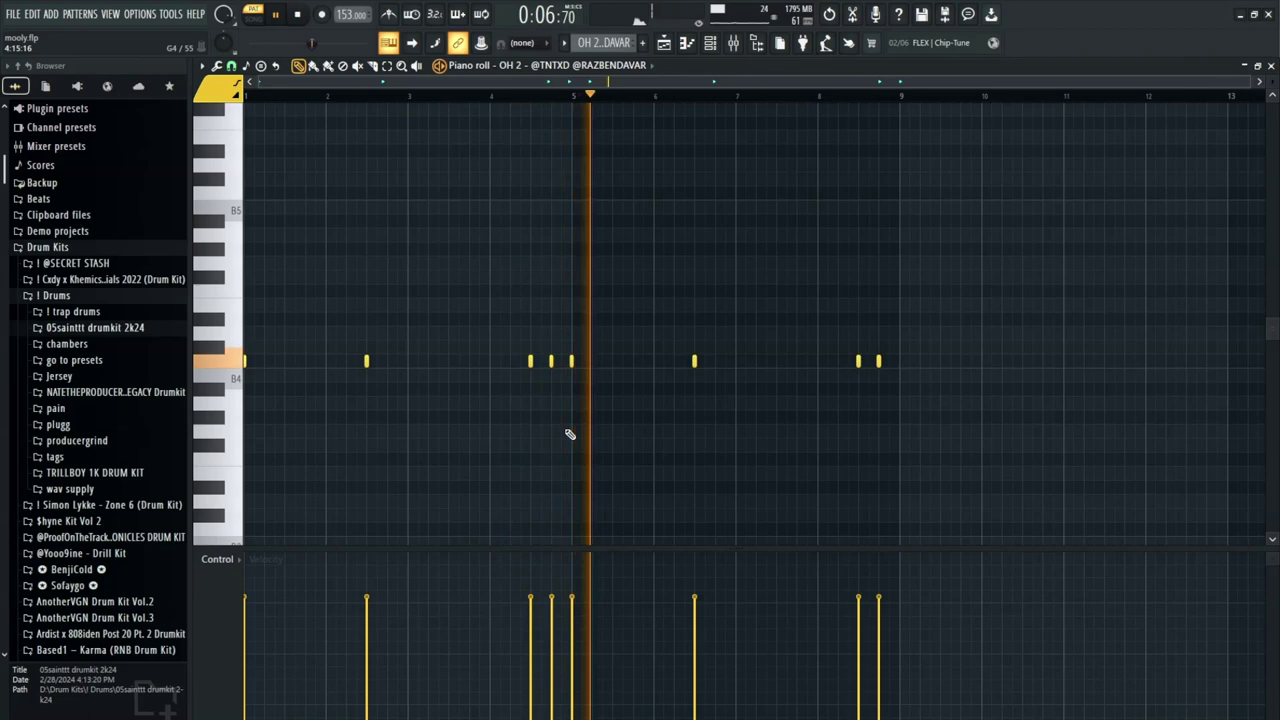
pyautogui.press('space')
pyautogui.press('Down')
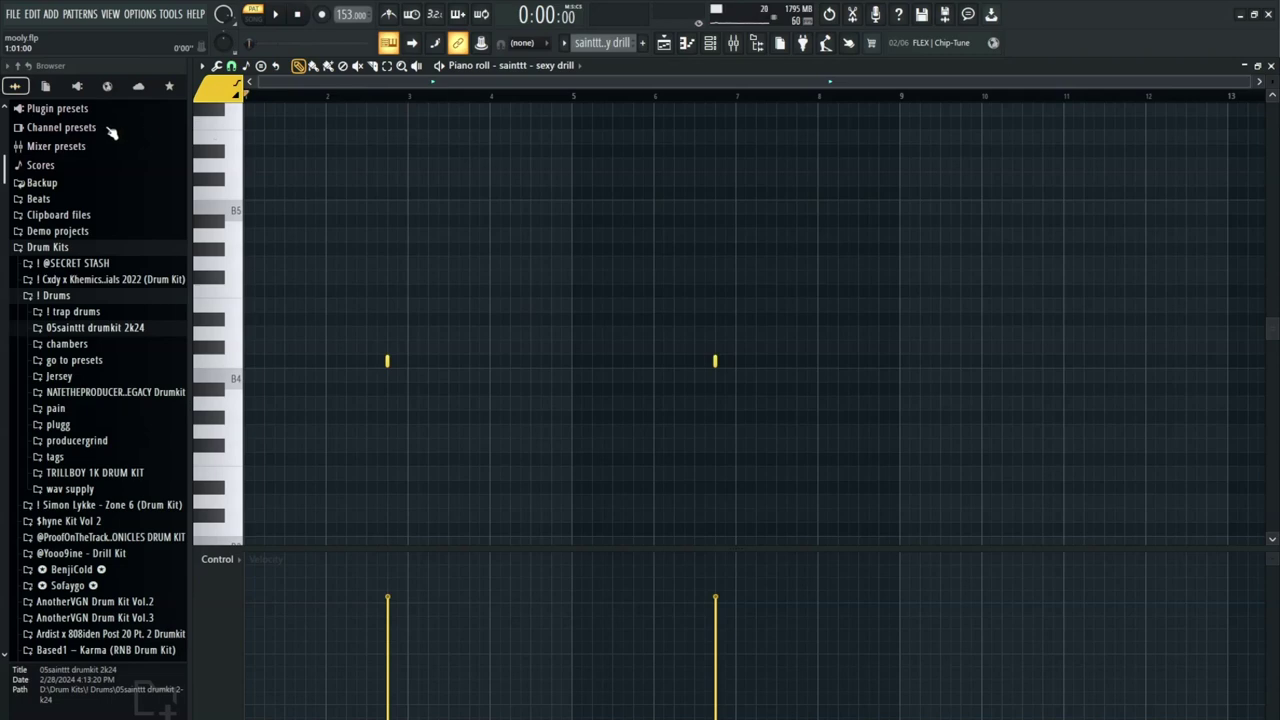
# - Audition the sexy drill and Maaly Raw Shaker patterns one after the other
pyautogui.press('space')
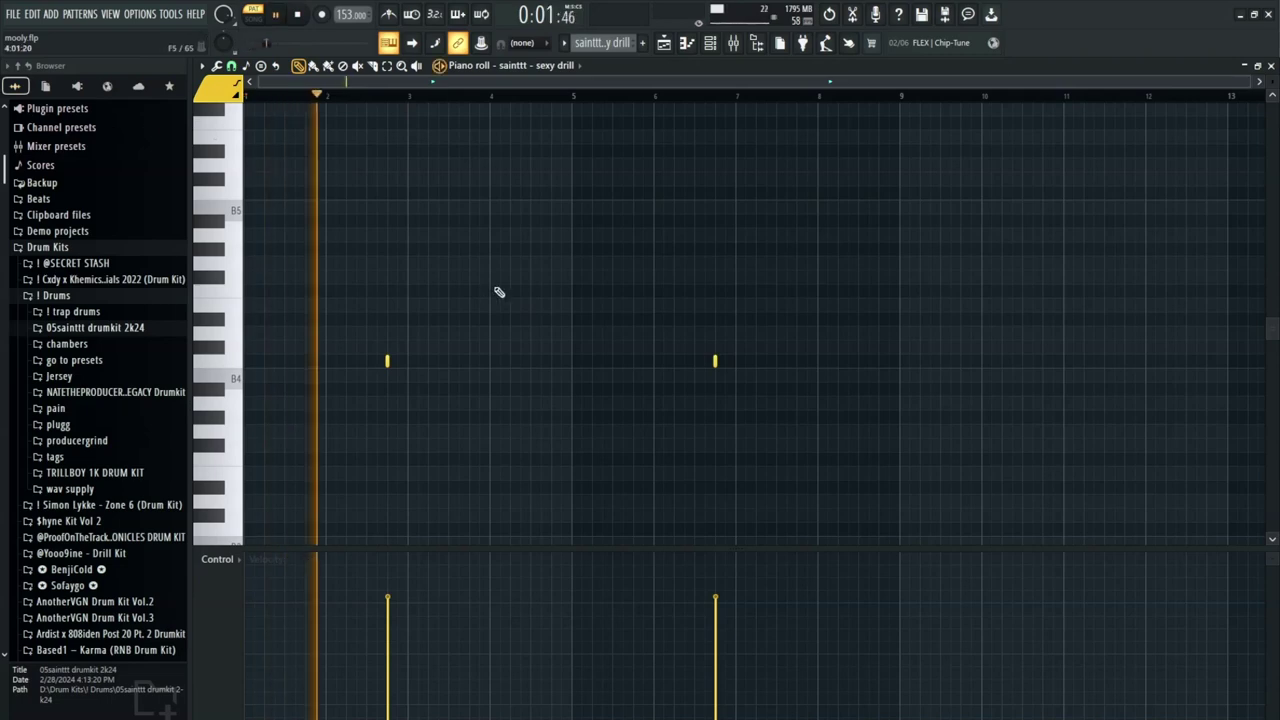
pyautogui.press('space')
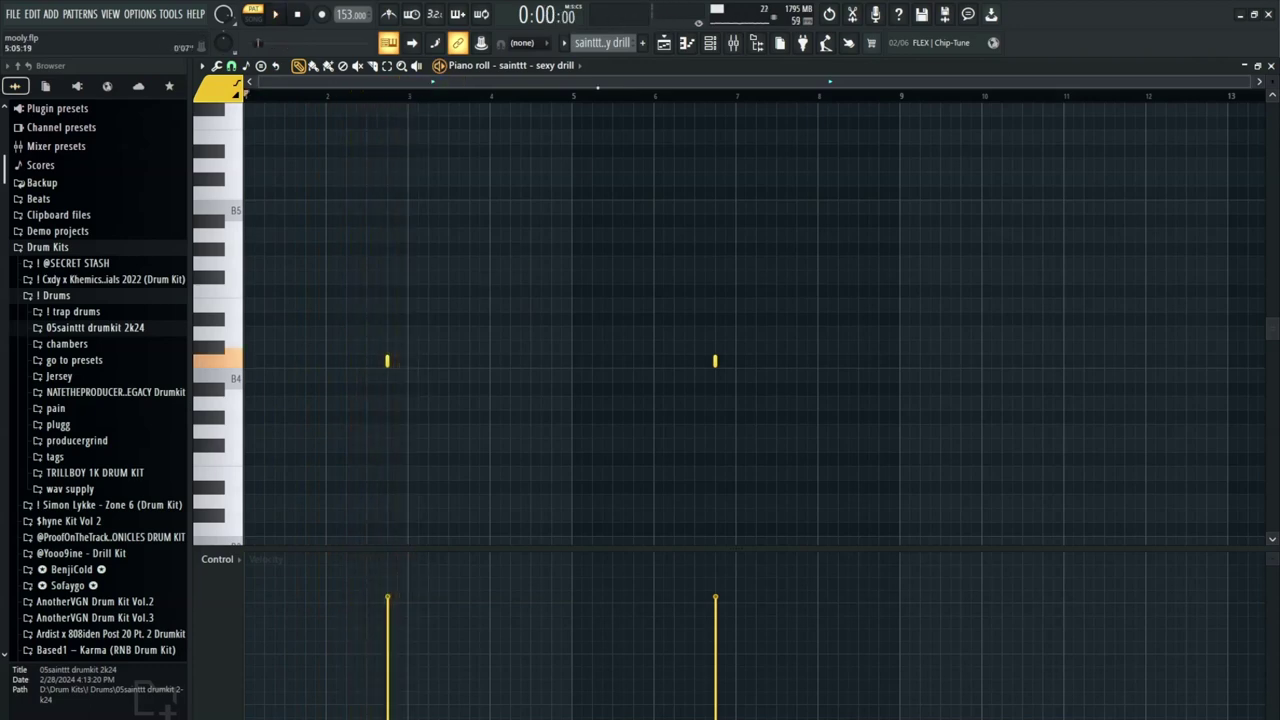
pyautogui.scroll(-1, 609, 45)
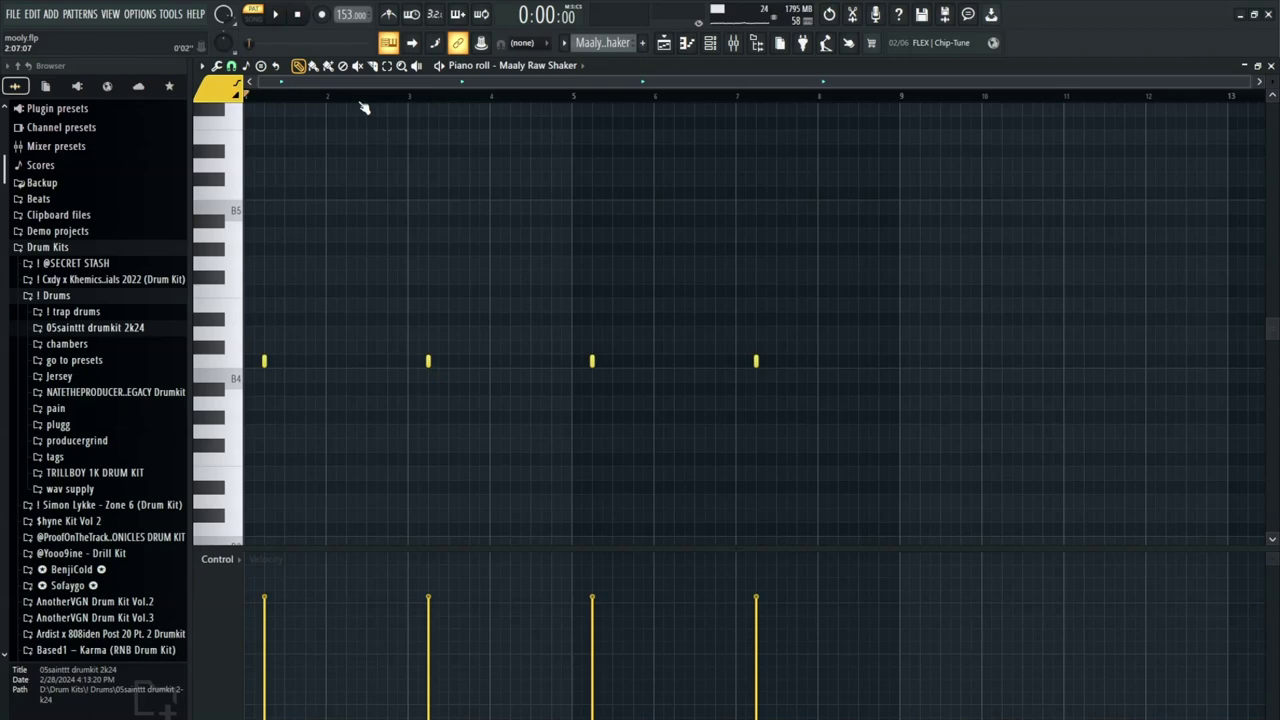
pyautogui.press('space')
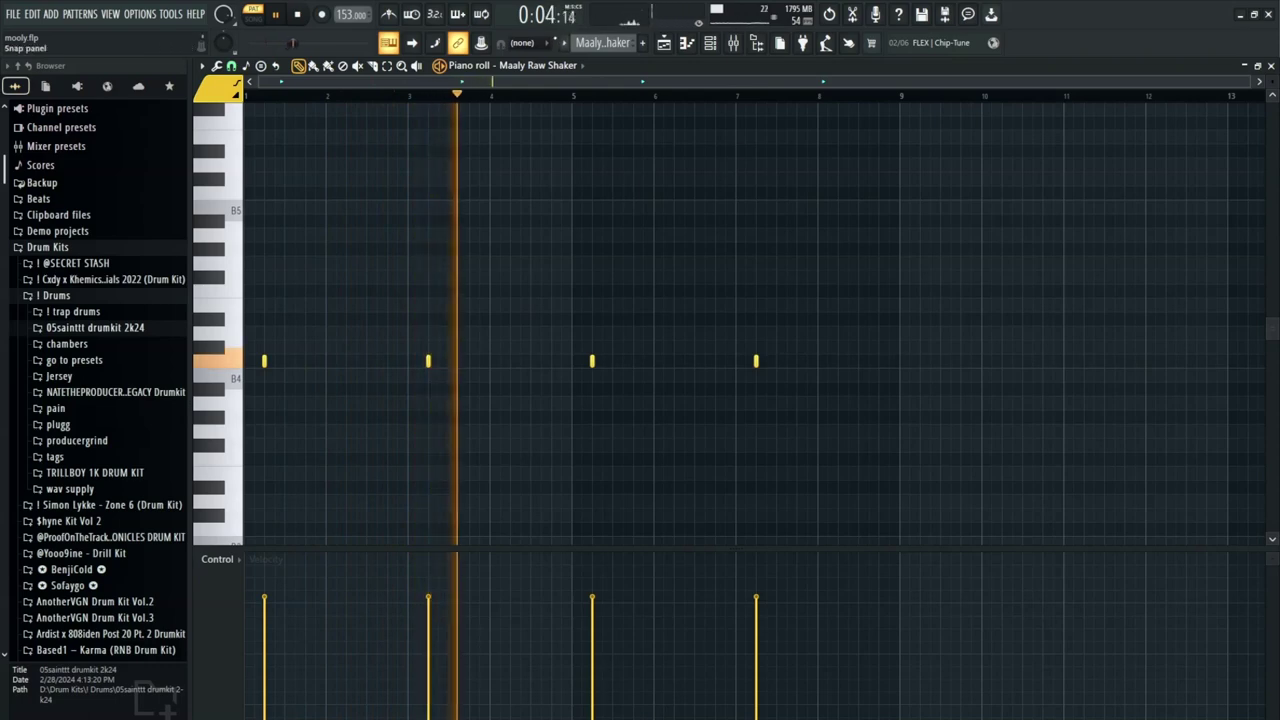
pyautogui.press('space')
pyautogui.scroll(-1, 603, 43)
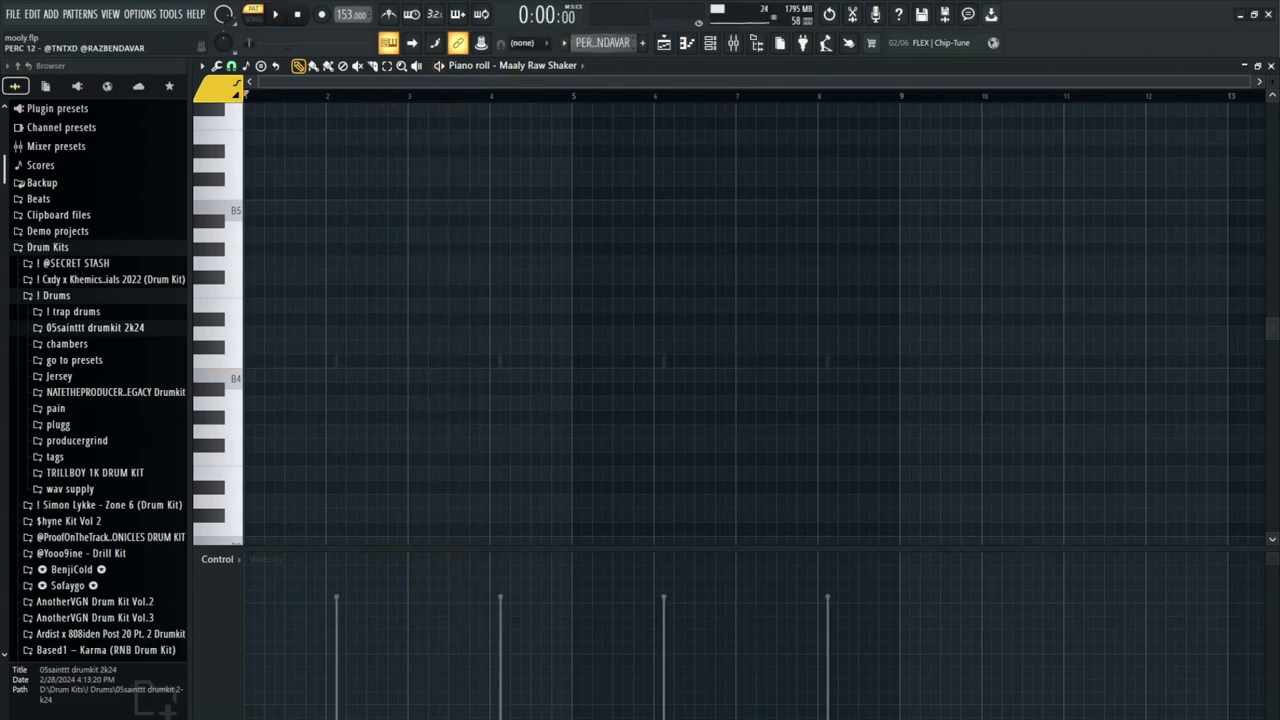
# - Audition the four-note PERC 12 pattern, then leave empty Pattern 13 for the Pianoteq pattern
pyautogui.doubleClick(500, 362)
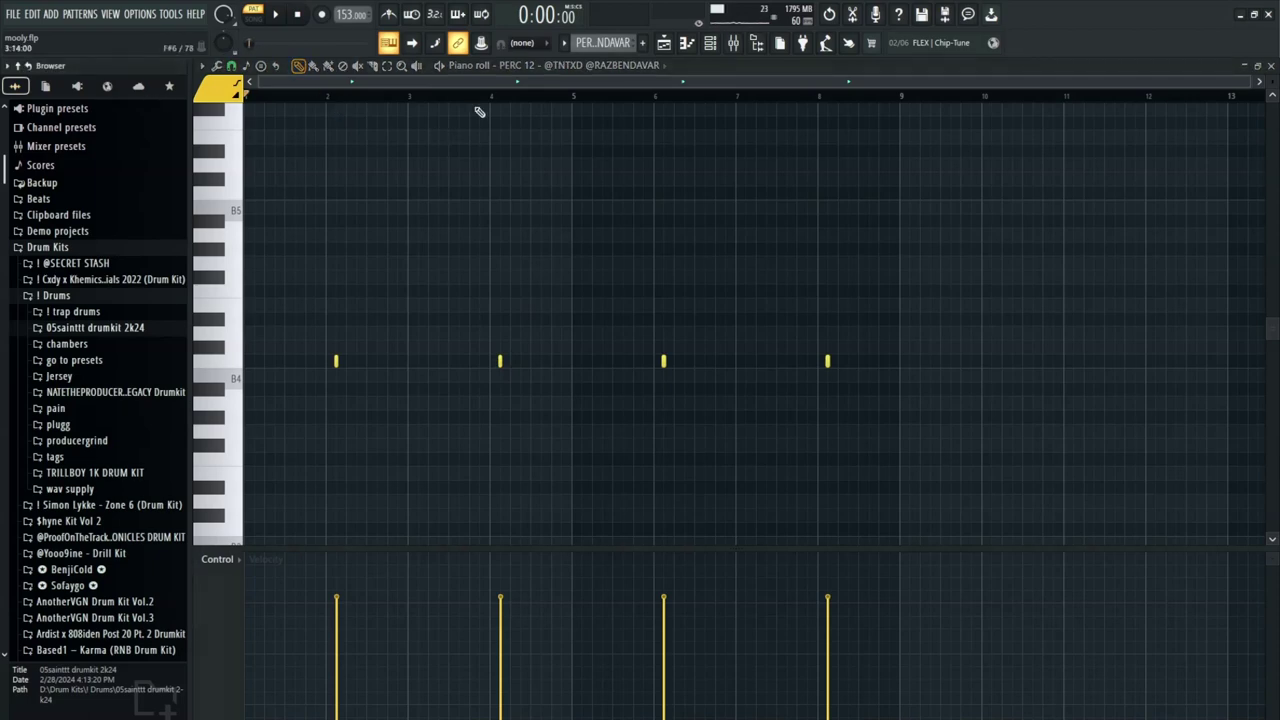
pyautogui.press('space')
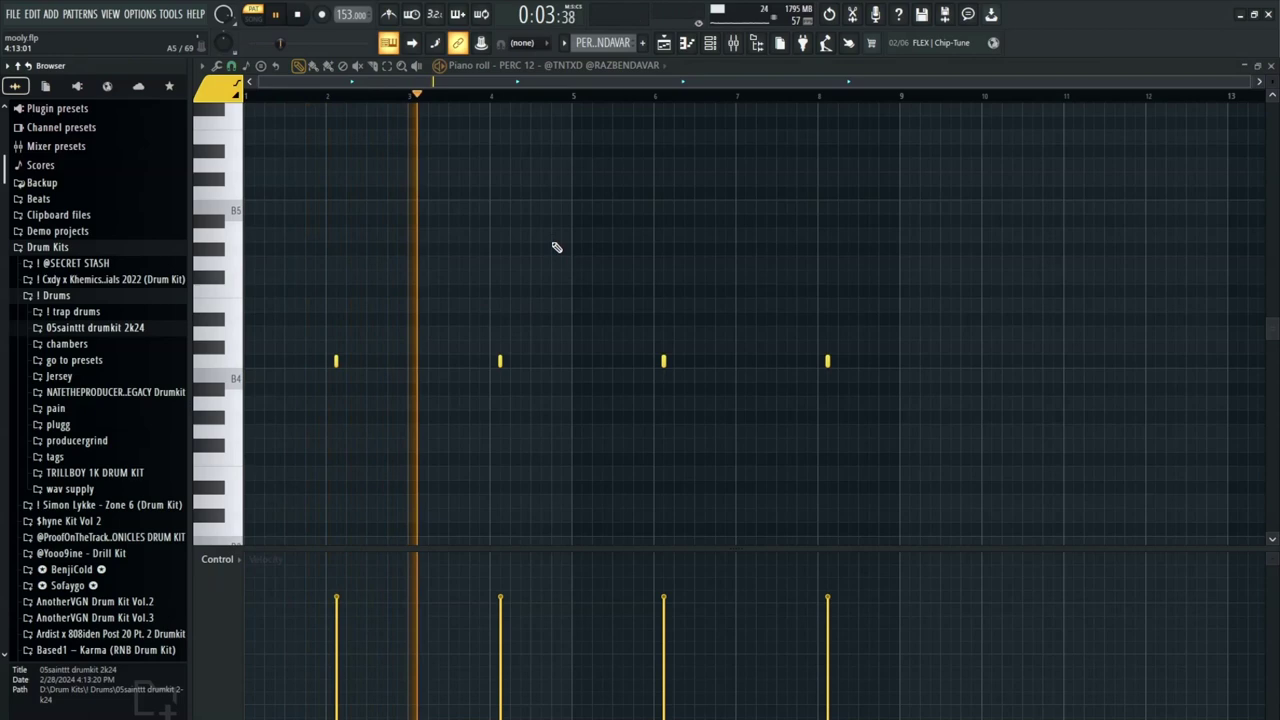
pyautogui.press('space')
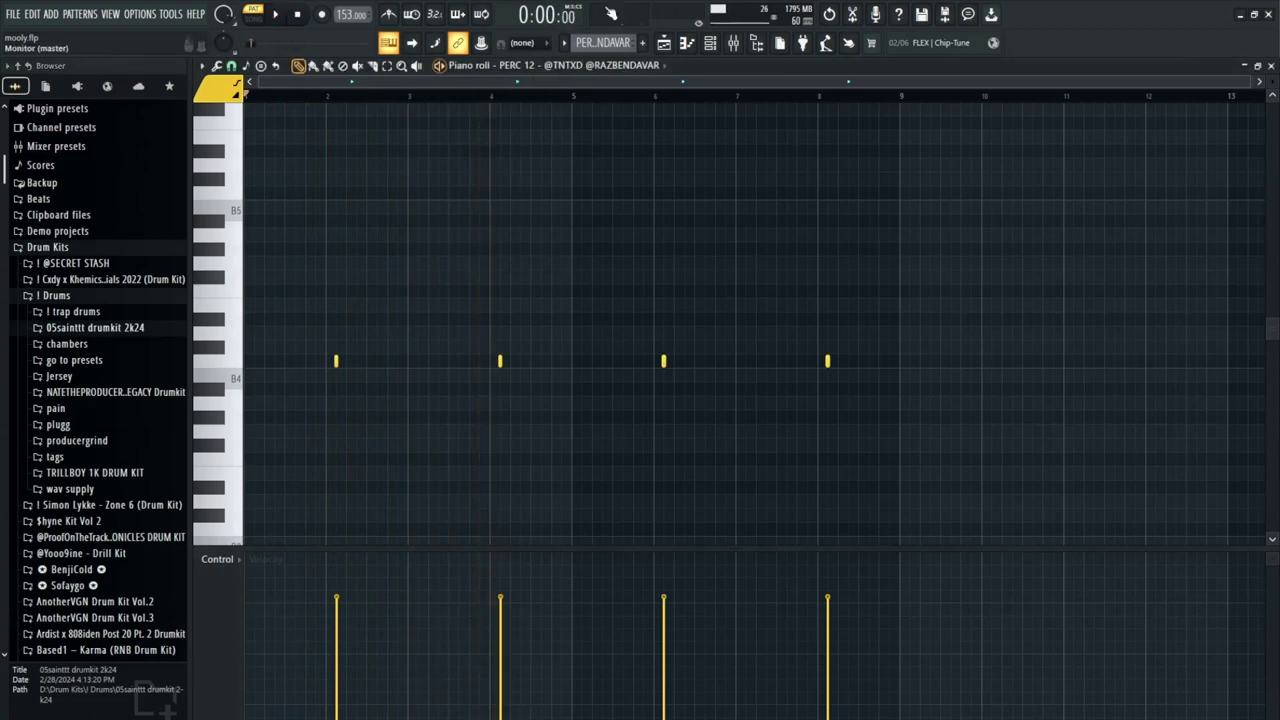
pyautogui.press('F4')
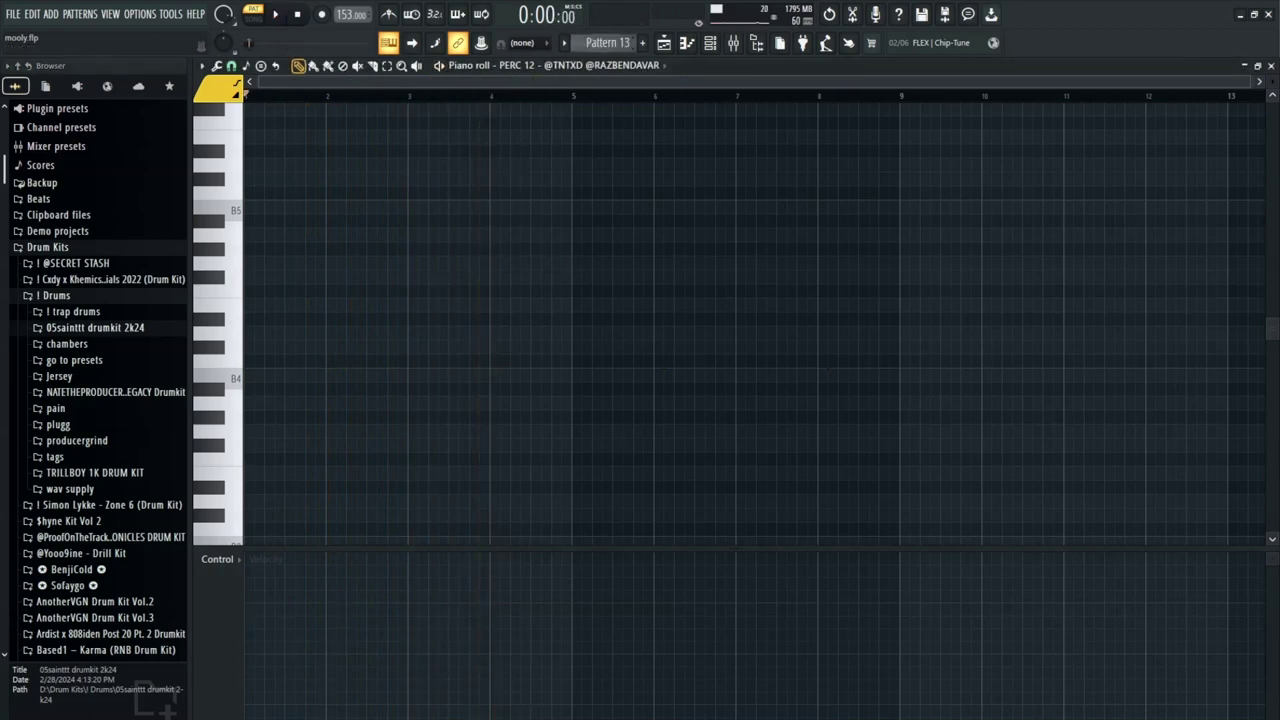
pyautogui.hotkey('ctrl', 'z')
# - Play the full playlist arrangement from near bar 9 to review it, then stop
pyautogui.click(662, 43)
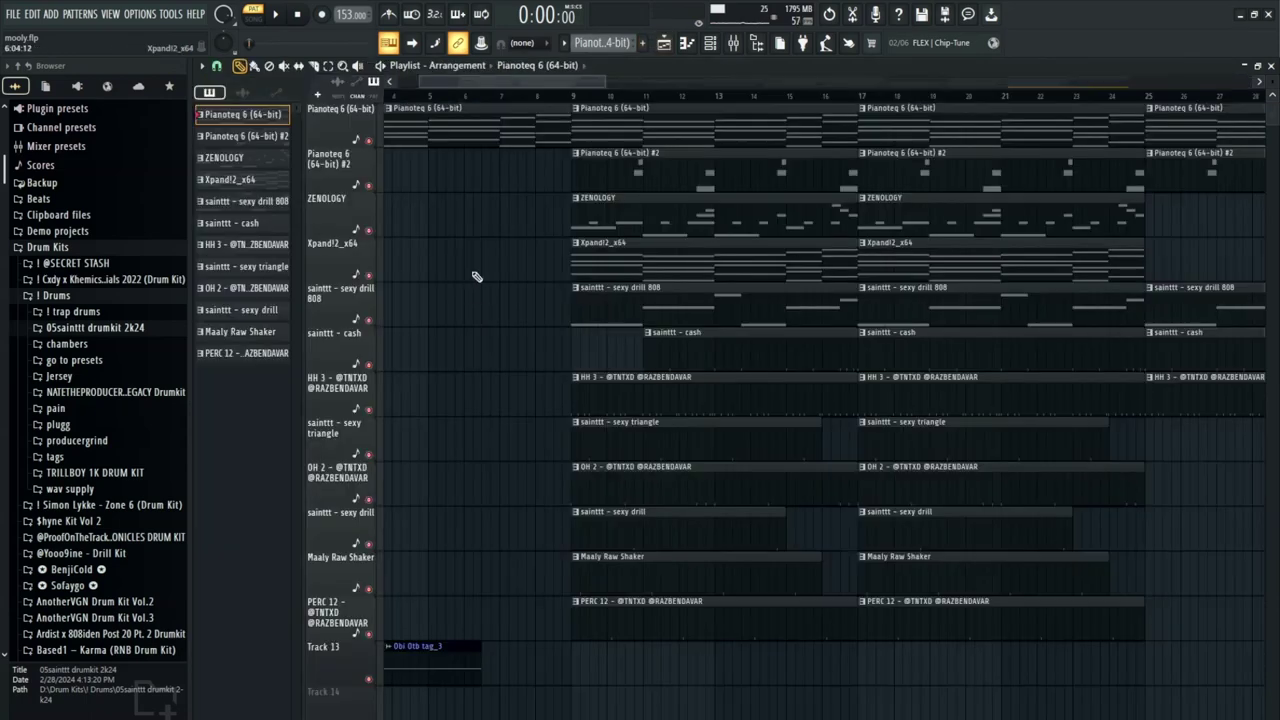
pyautogui.scroll(-2, 523, 286)
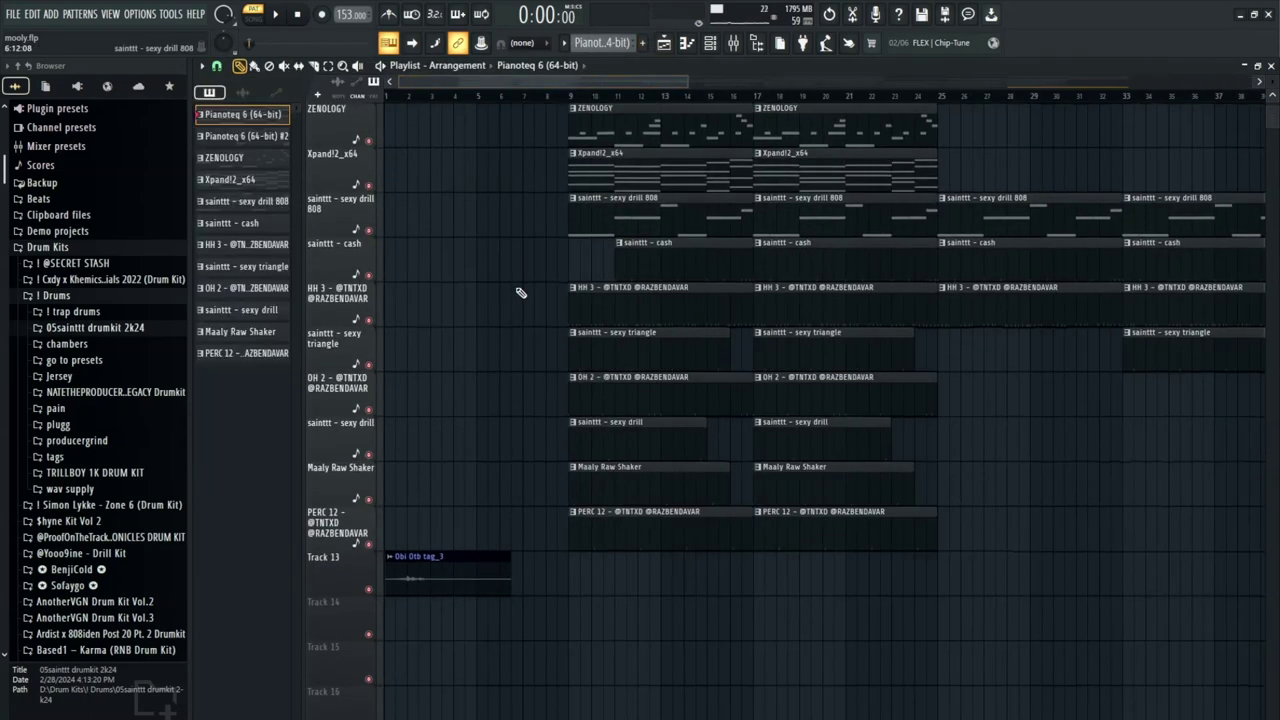
pyautogui.click(573, 97)
pyautogui.press('space')
pyautogui.scroll(-2, 575, 103)
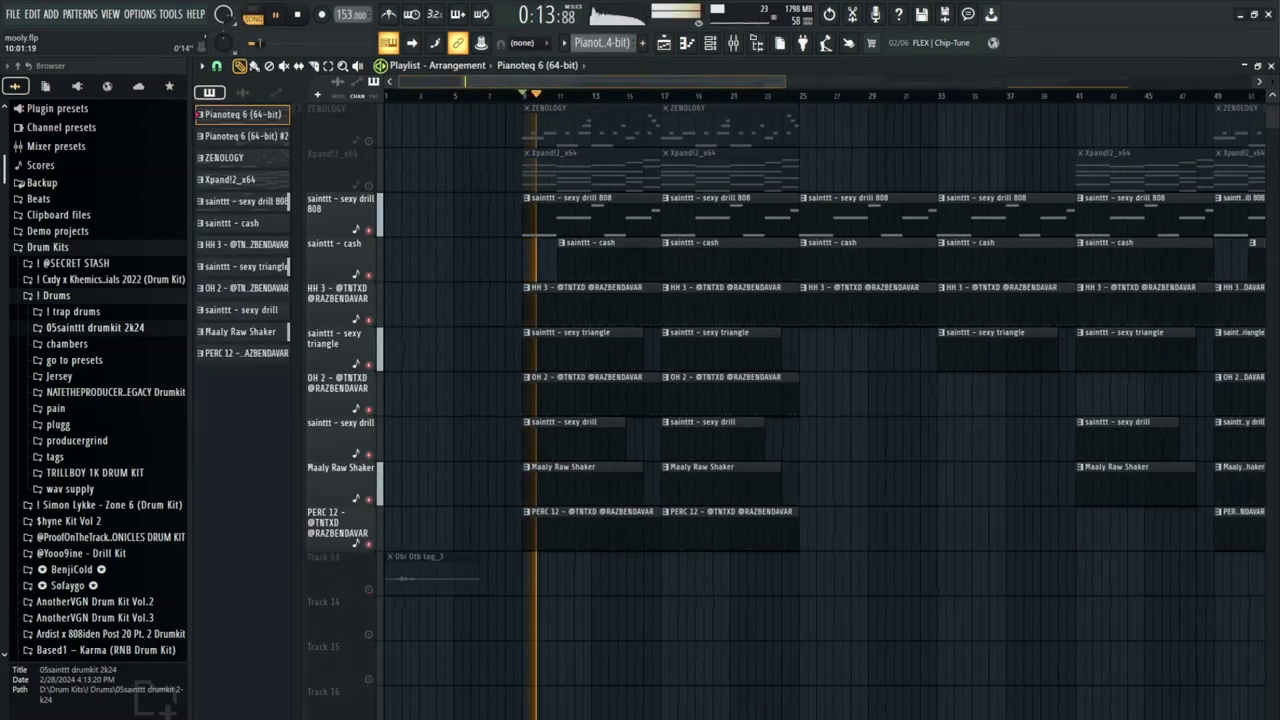
pyautogui.scroll(1, 575, 103)
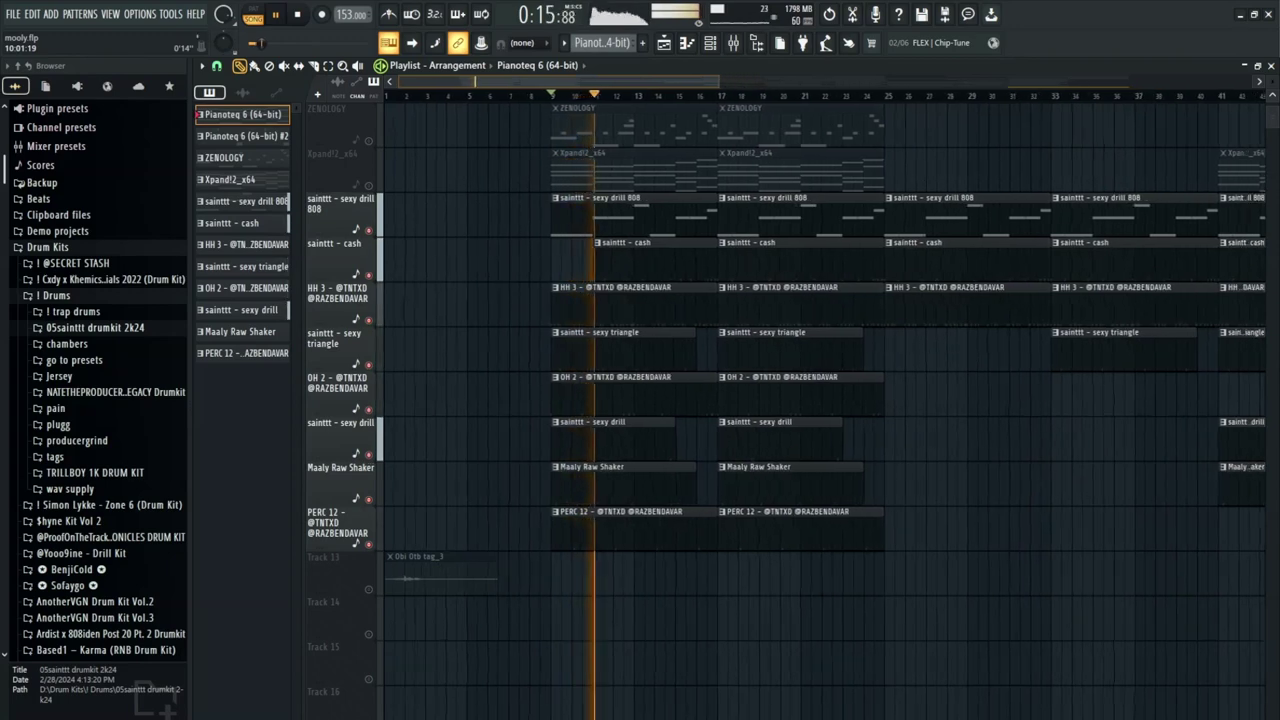
pyautogui.scroll(-1, 575, 103)
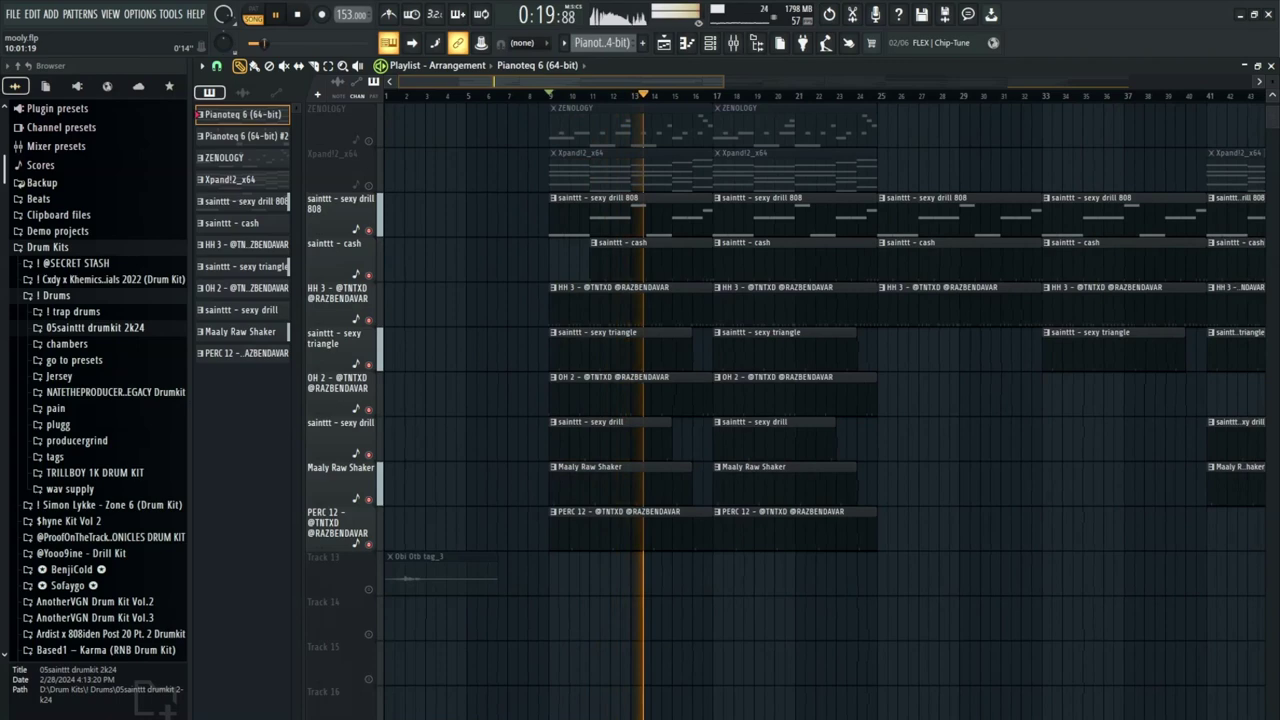
pyautogui.scroll(-1, 575, 103)
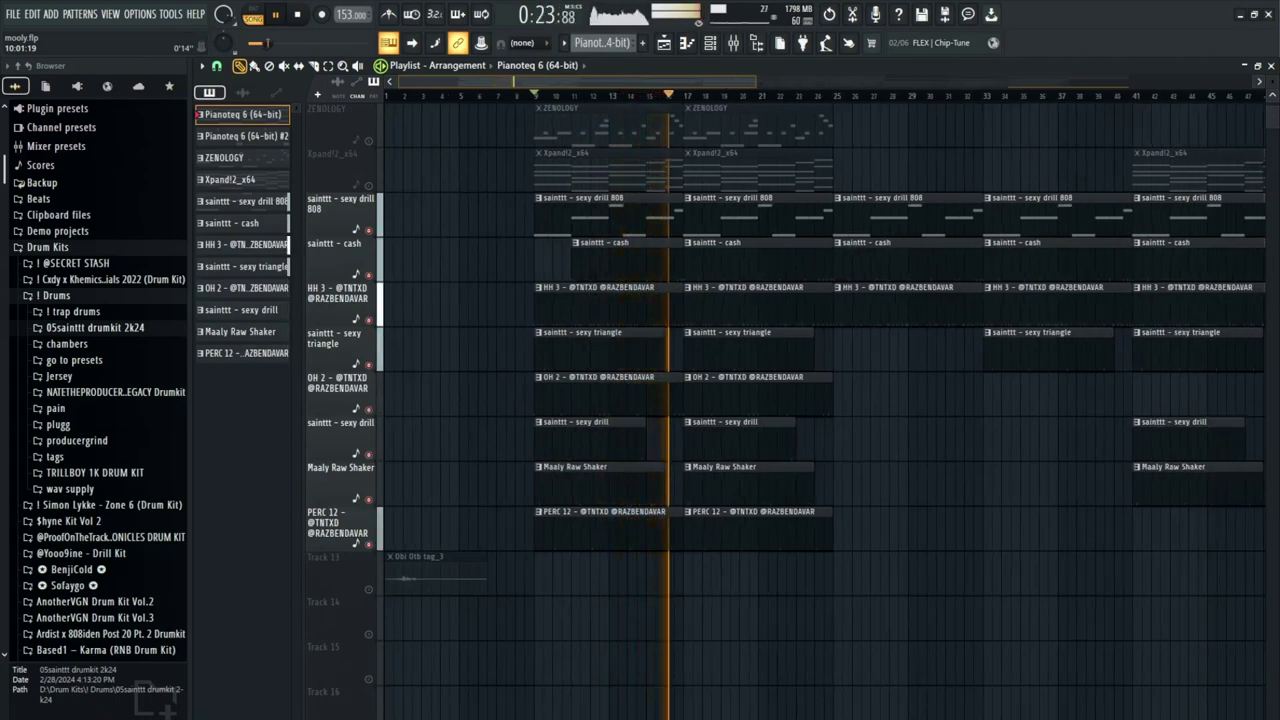
pyautogui.scroll(-1, 575, 103)
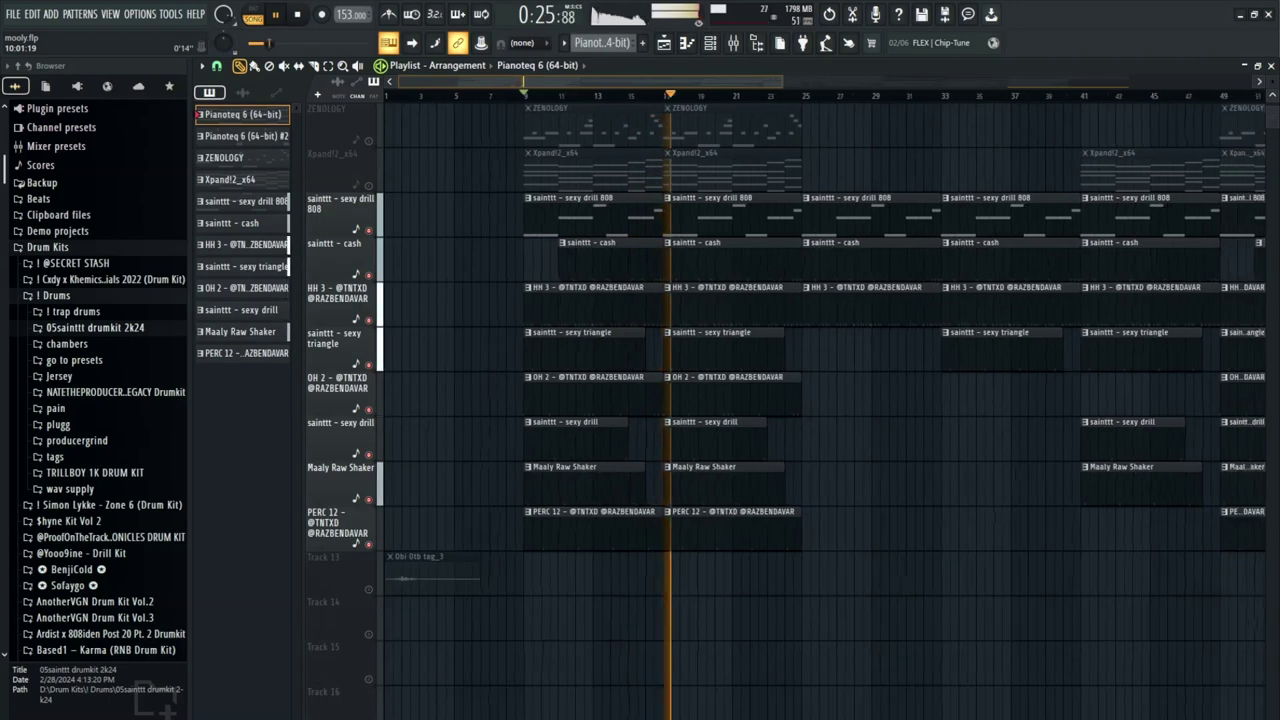
pyautogui.press('space')
# - Transpose the 808 notes up a whole step to C#5, G#5, C#6 and B5
pyautogui.scroll(2, 747, 173)
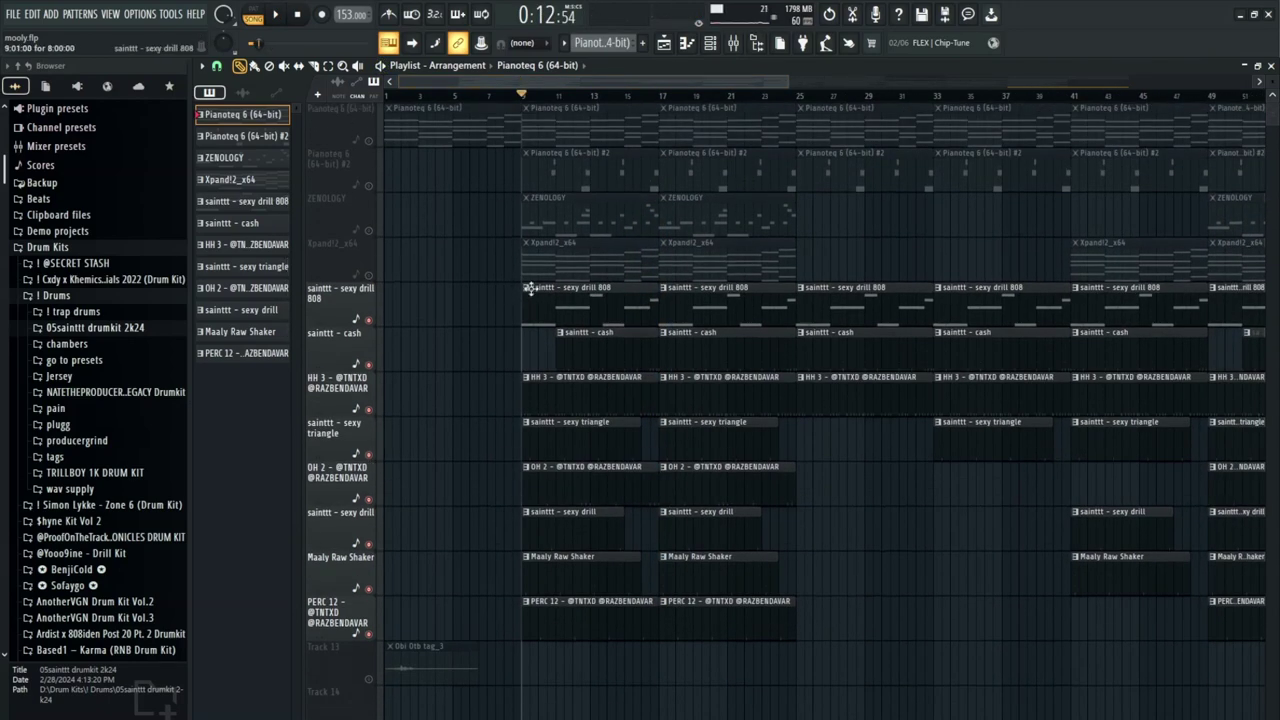
pyautogui.doubleClick(569, 388)
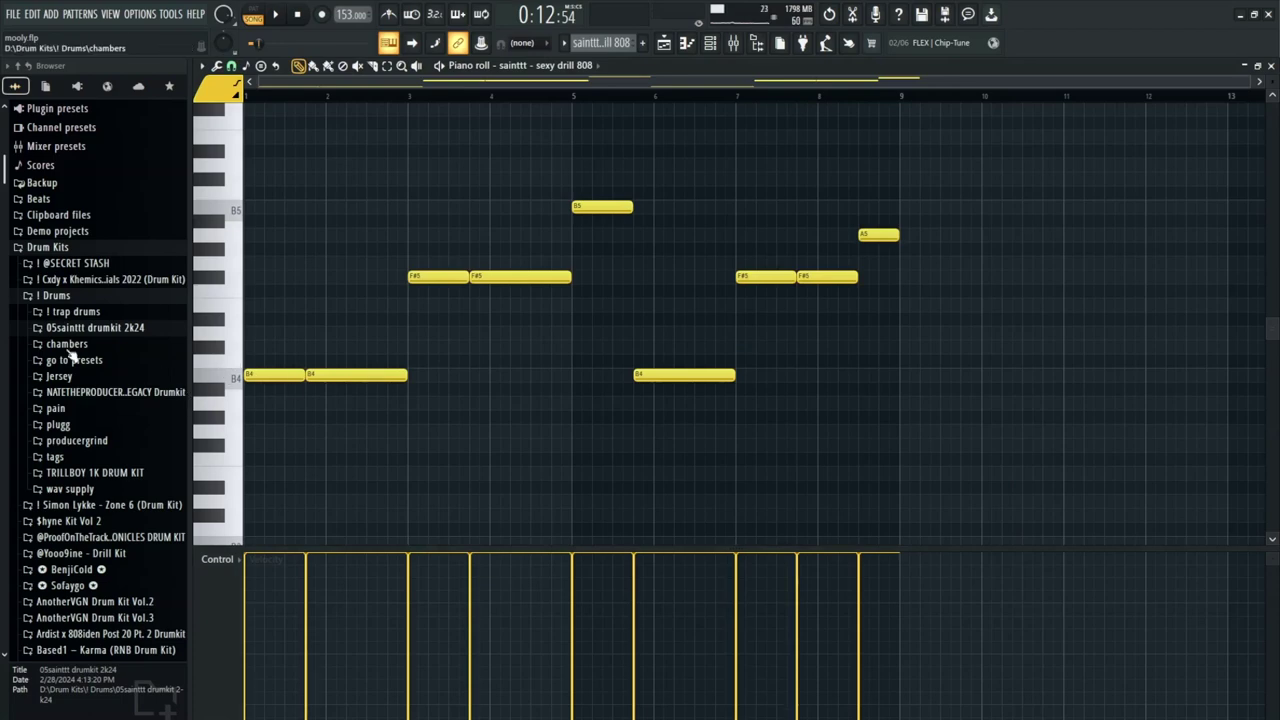
pyautogui.press('Up')
pyautogui.press('Up')
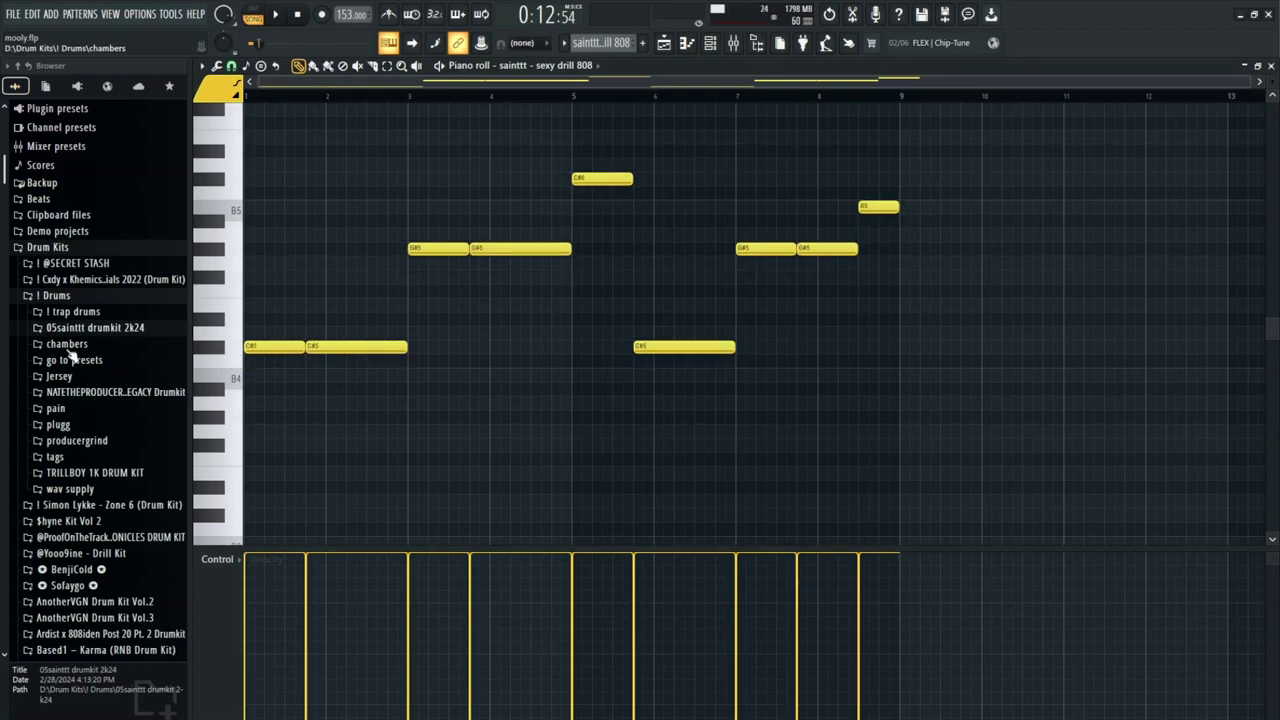
pyautogui.press('F5')
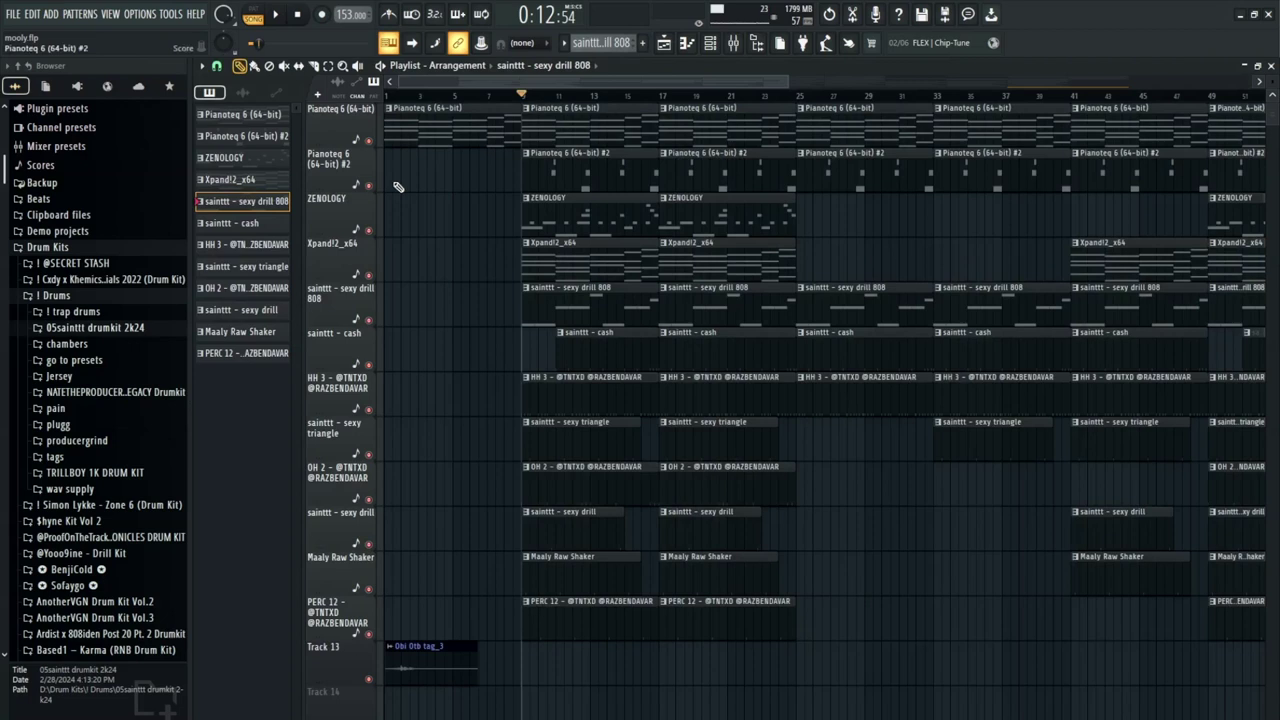
# - Start playback of the full arrangement with the raised 808 bassline
pyautogui.press('space')
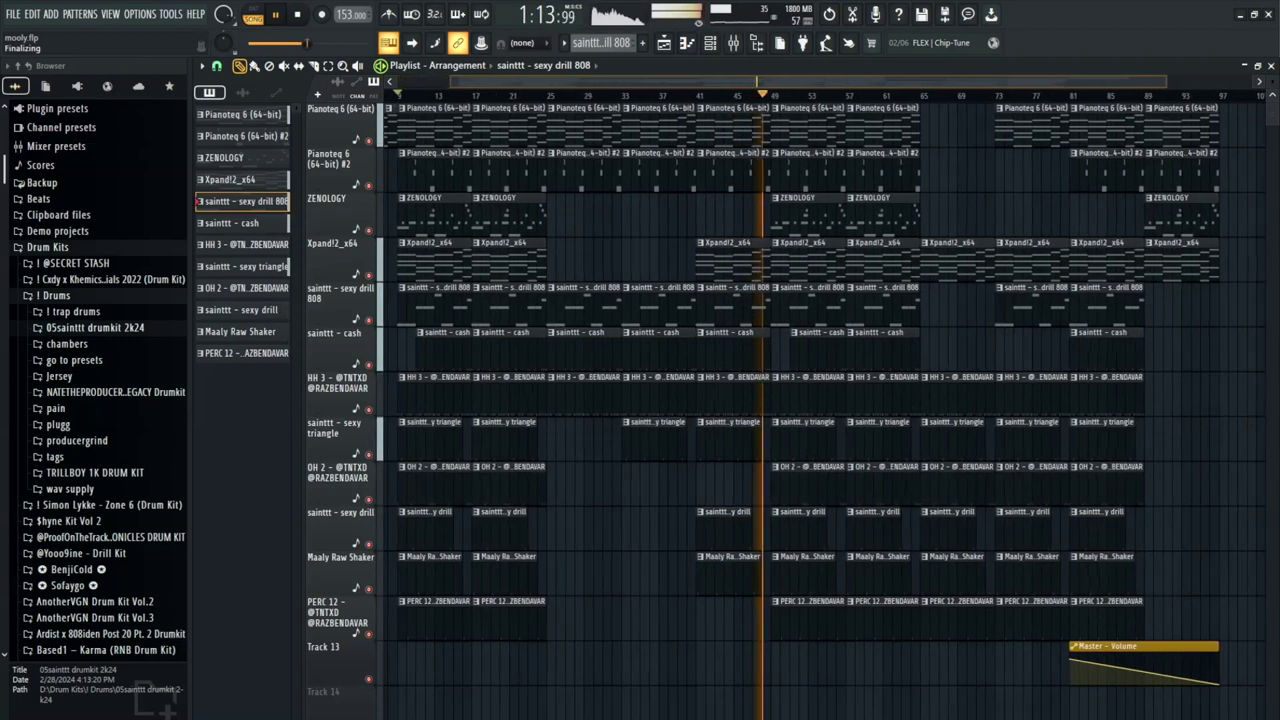
pyautogui.press('space')
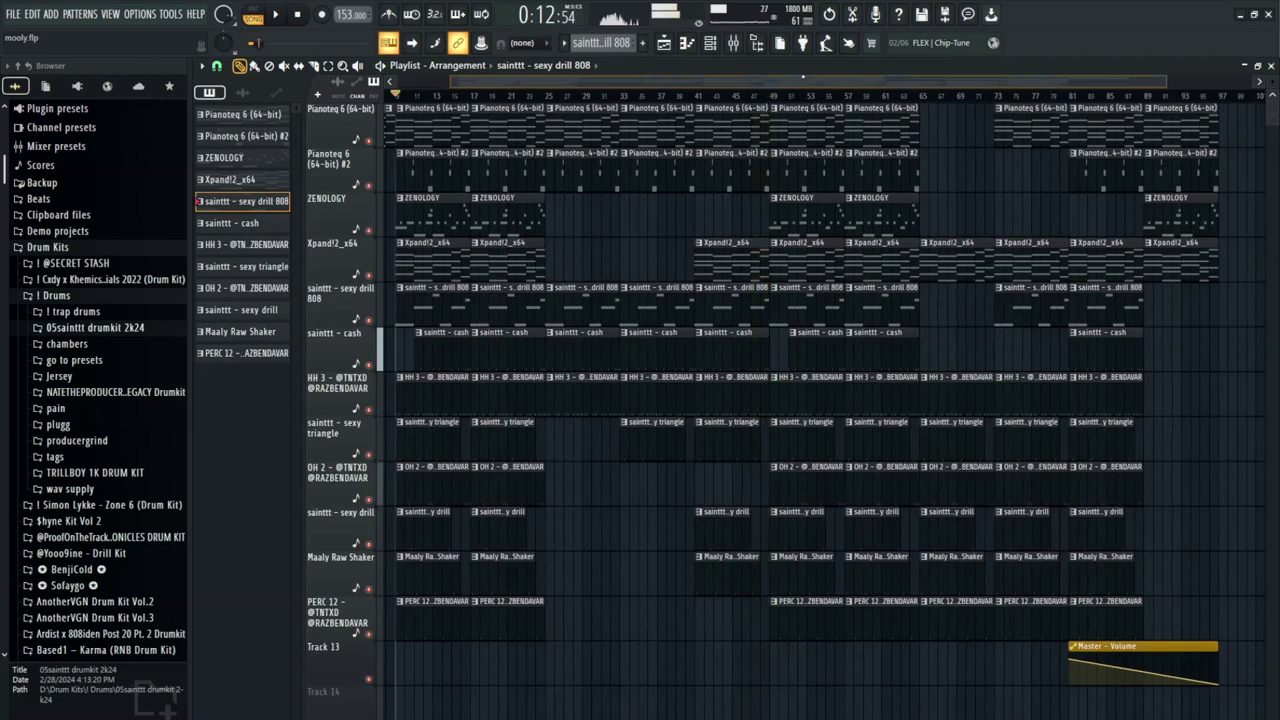
pyautogui.moveTo(775, 100); pyautogui.dragTo(1212, 90)
pyautogui.press('space')
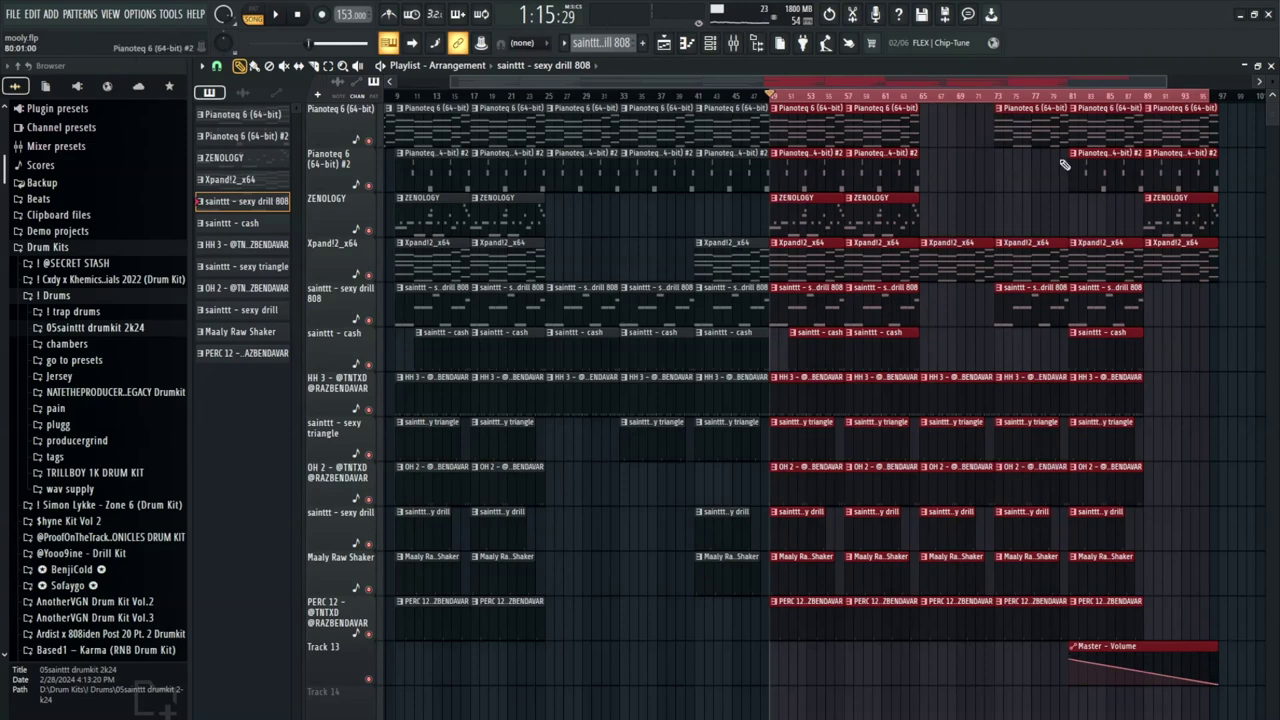
pyautogui.click(1058, 100)
pyautogui.scroll(-3, 1058, 100)
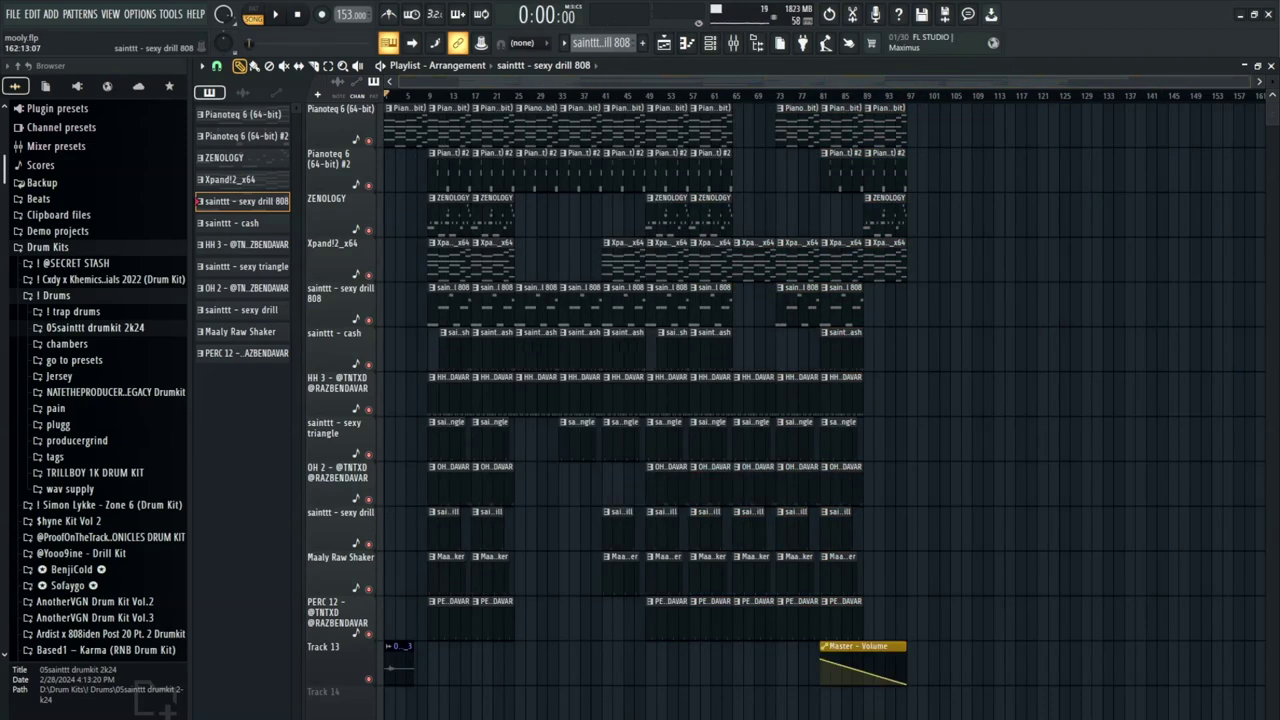